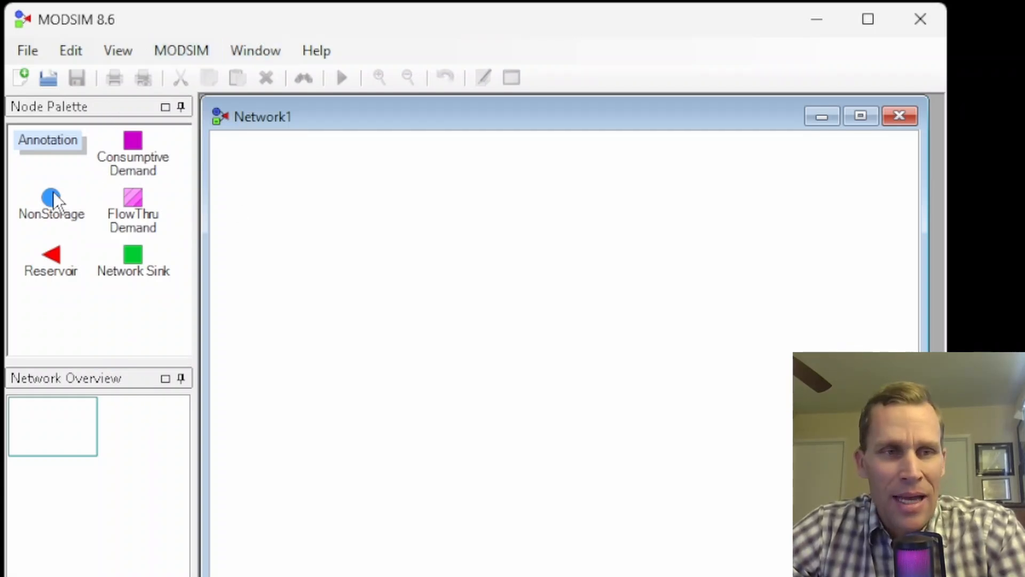
Step: Place two NonStorage nodes, three Consumptive Demand nodes and one Network Sink in the empty network
drag(53, 194, 261, 204)
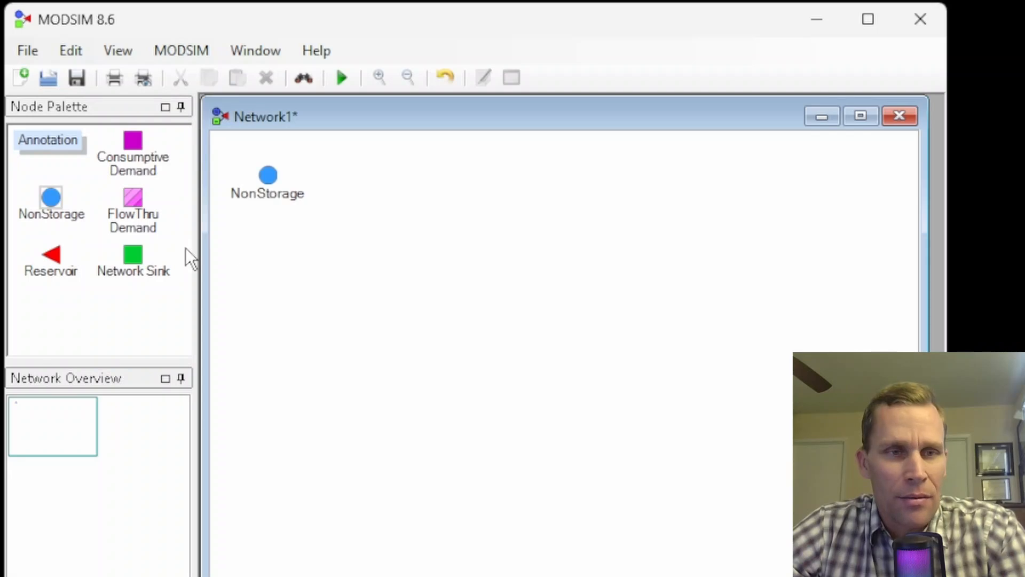
drag(135, 140, 272, 198)
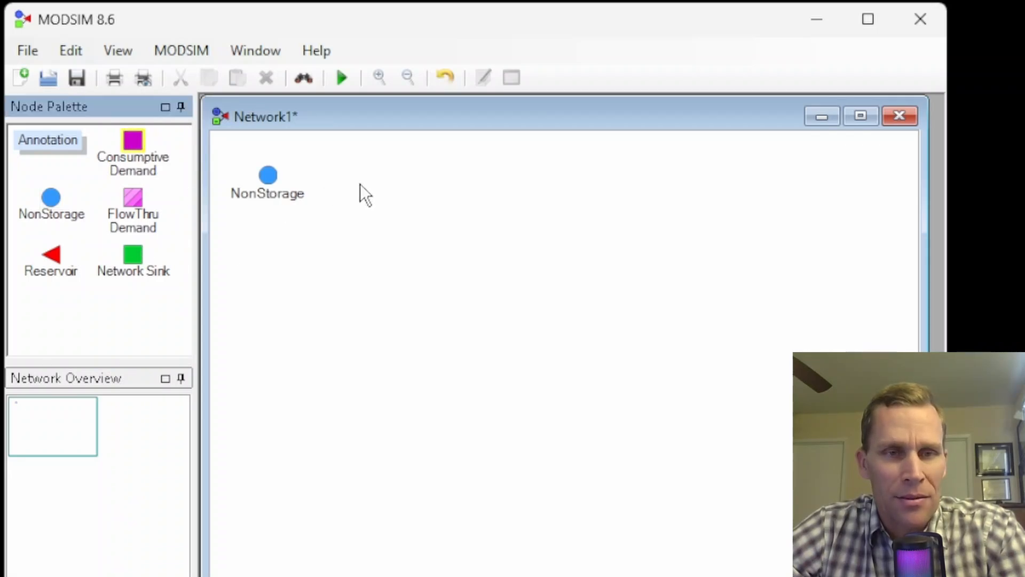
drag(359, 183, 367, 180)
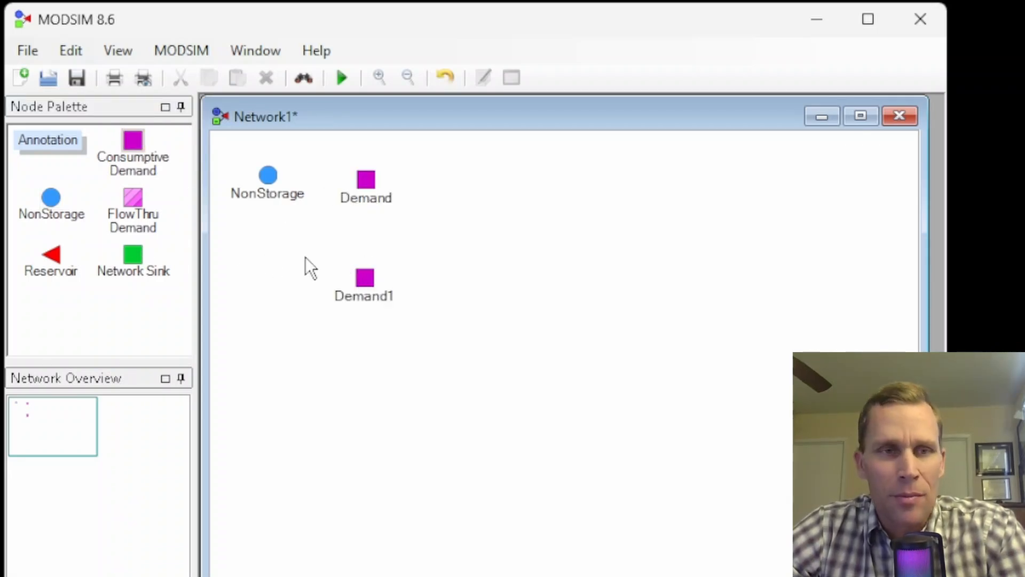
drag(53, 194, 257, 282)
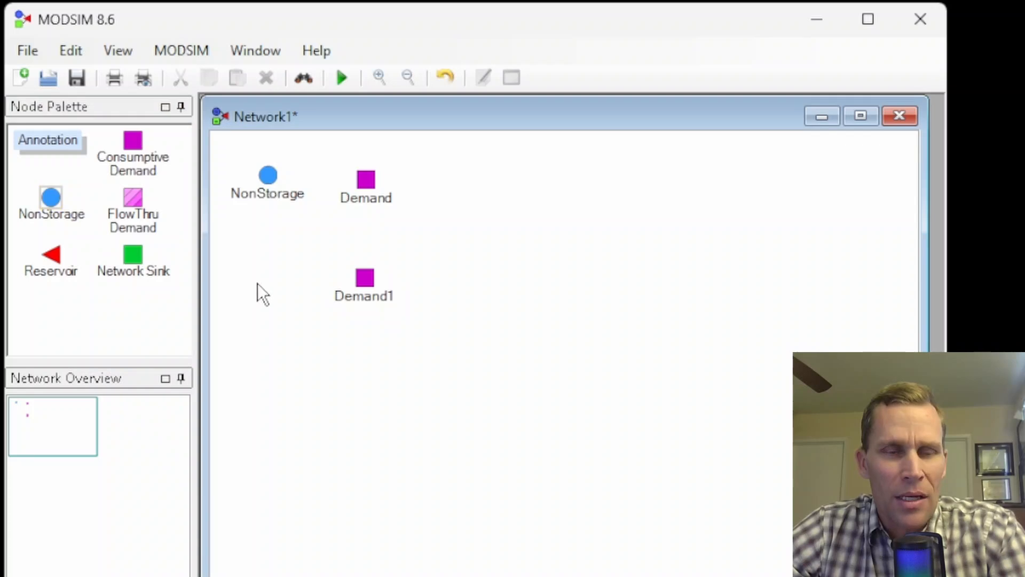
drag(135, 142, 180, 297)
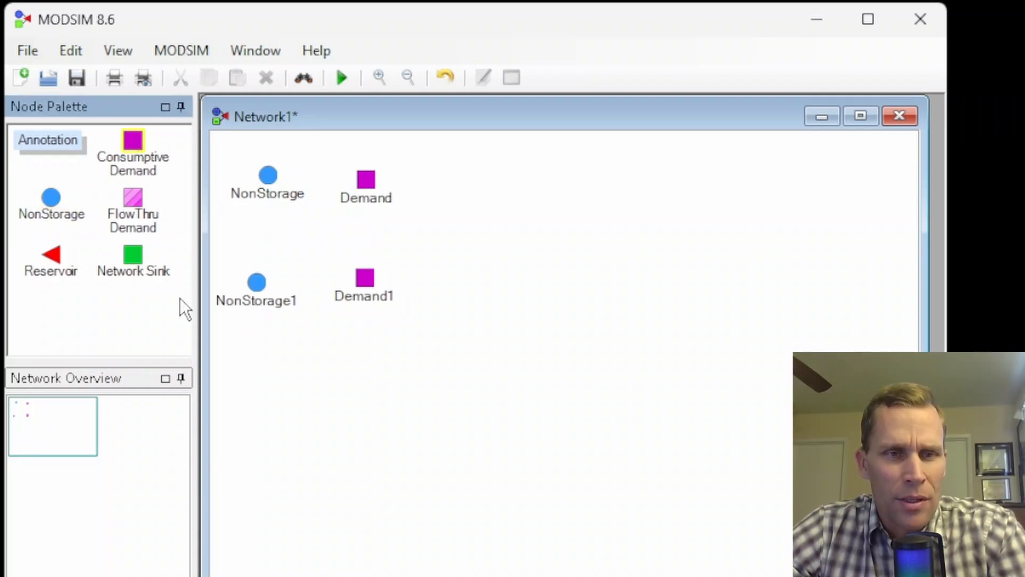
drag(133, 254, 294, 428)
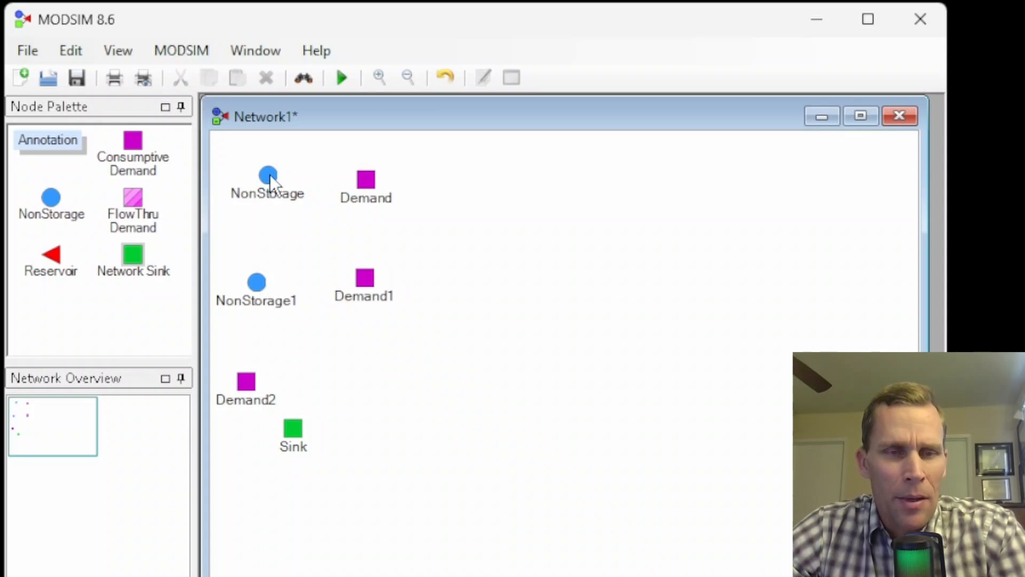
Step: Rename the upper NonStorage node as Inflow1
click(270, 197)
text(Inflow1)
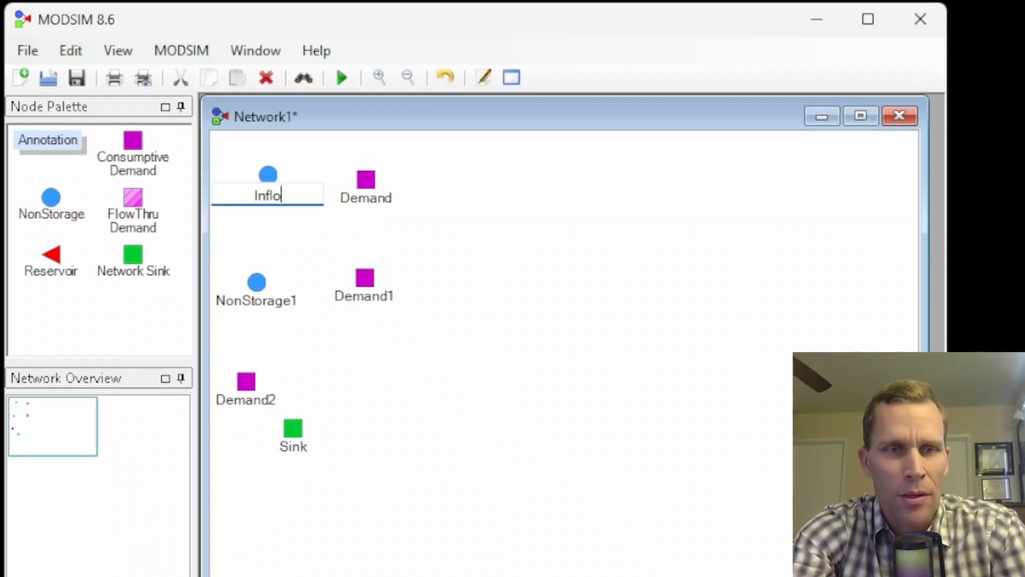
click(408, 179)
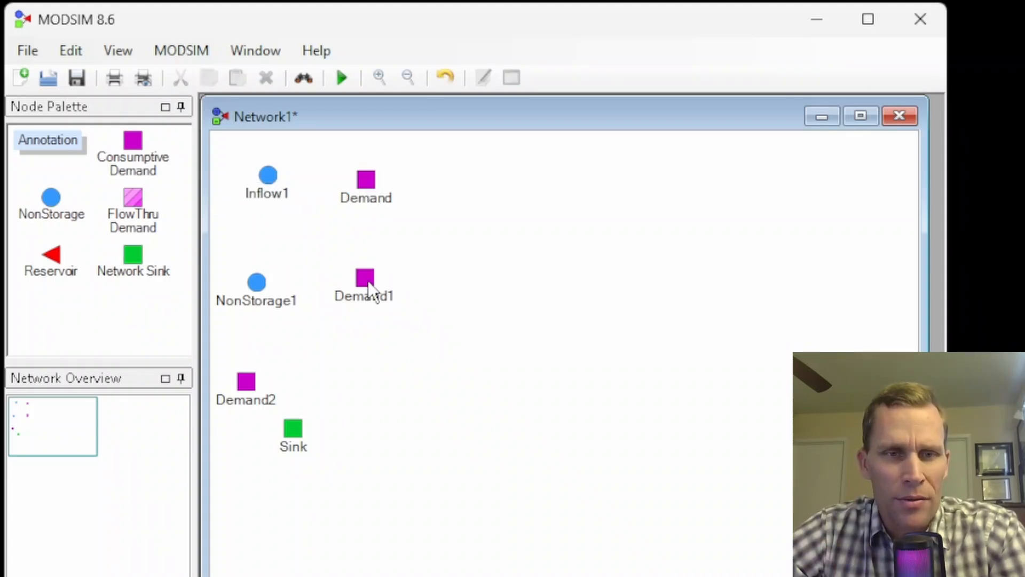
Step: Move the lowest demand node up closer to NonStorage1 and rename it Demand3
drag(245, 384, 252, 357)
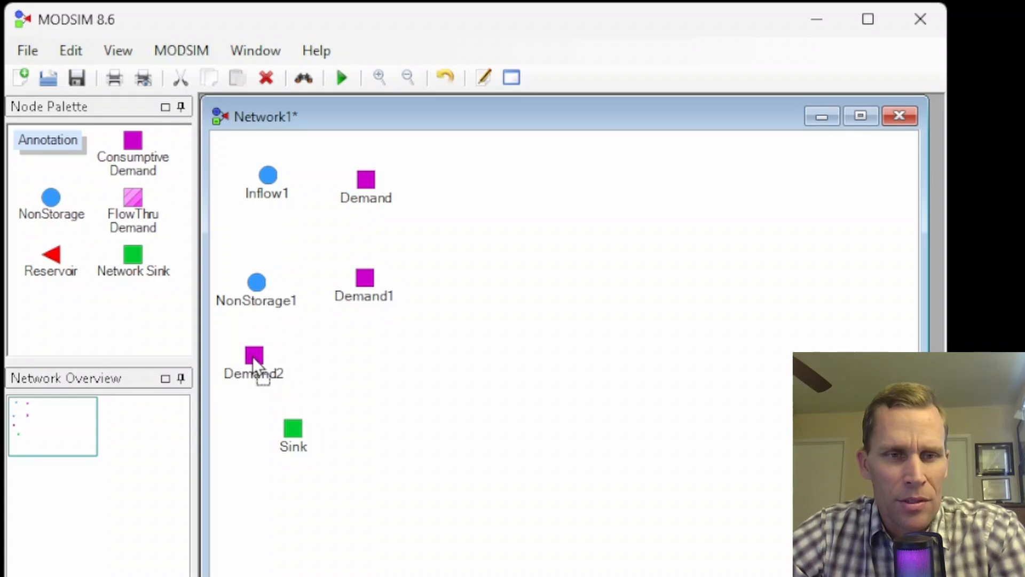
click(274, 374)
click(287, 375)
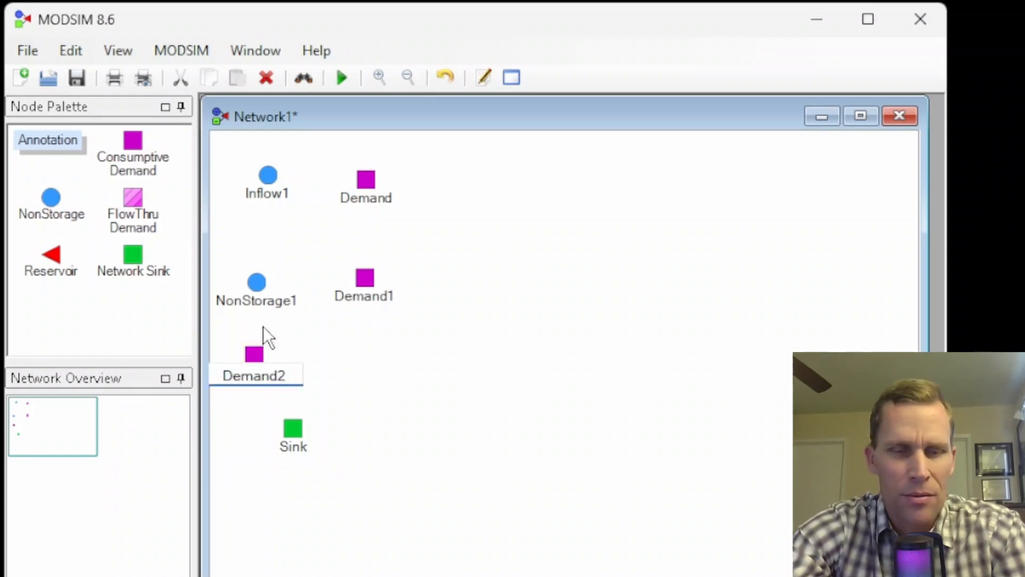
key(BackSpace)
text(3)
key(Return)
Step: Rename the demand node beside NonStorage1 as Demand2
click(366, 296)
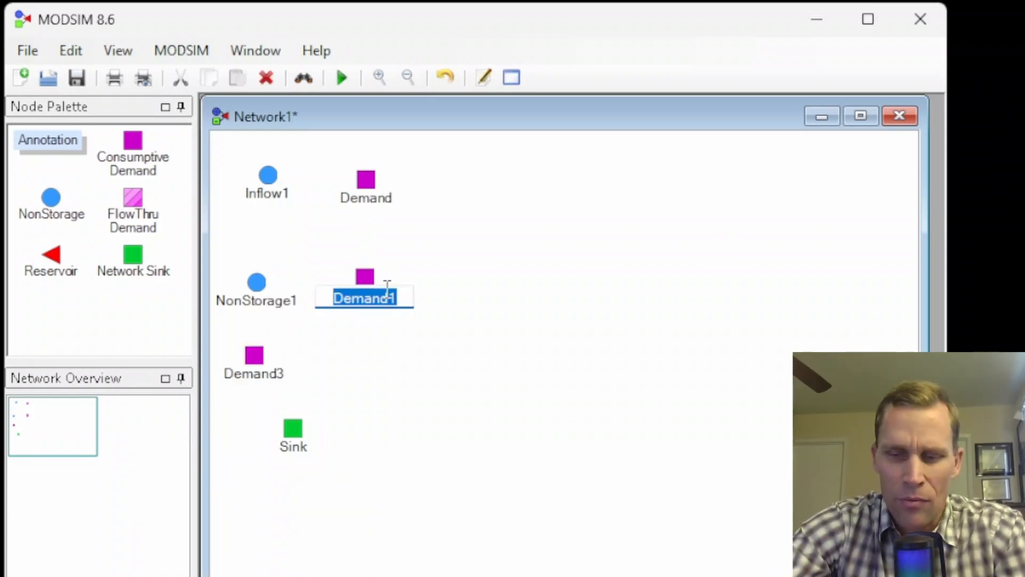
click(387, 291)
key(BackSpace)
text(2)
key(Return)
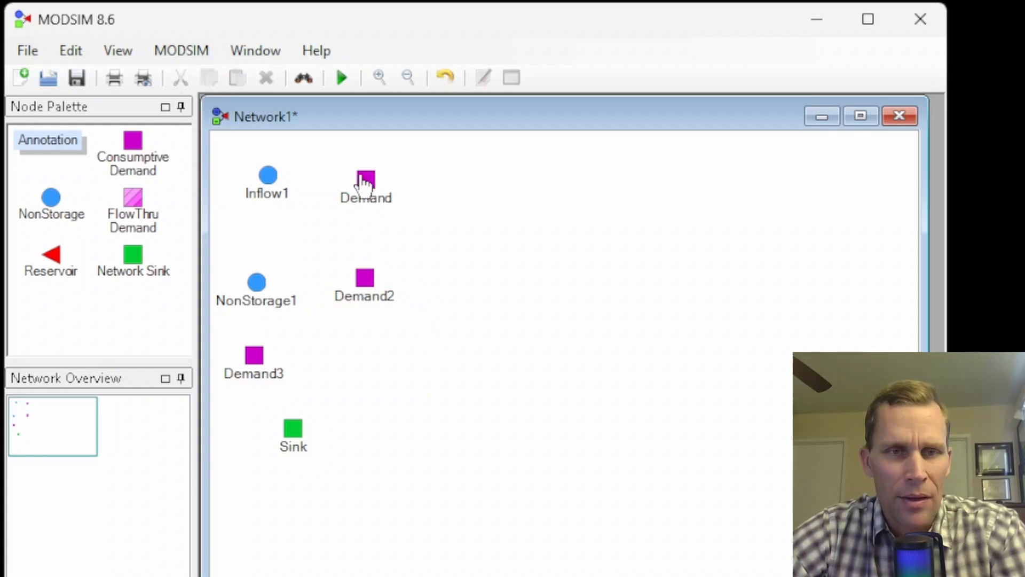
Step: Rename the demand node beside Inflow1 as Deman1
click(366, 179)
click(376, 200)
click(382, 203)
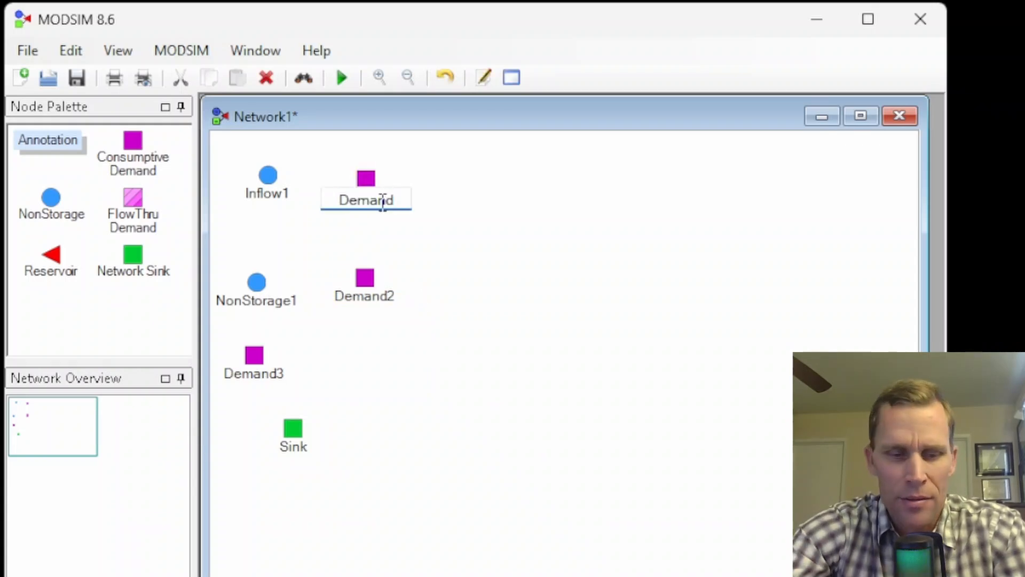
key(BackSpace)
text(1)
click(440, 236)
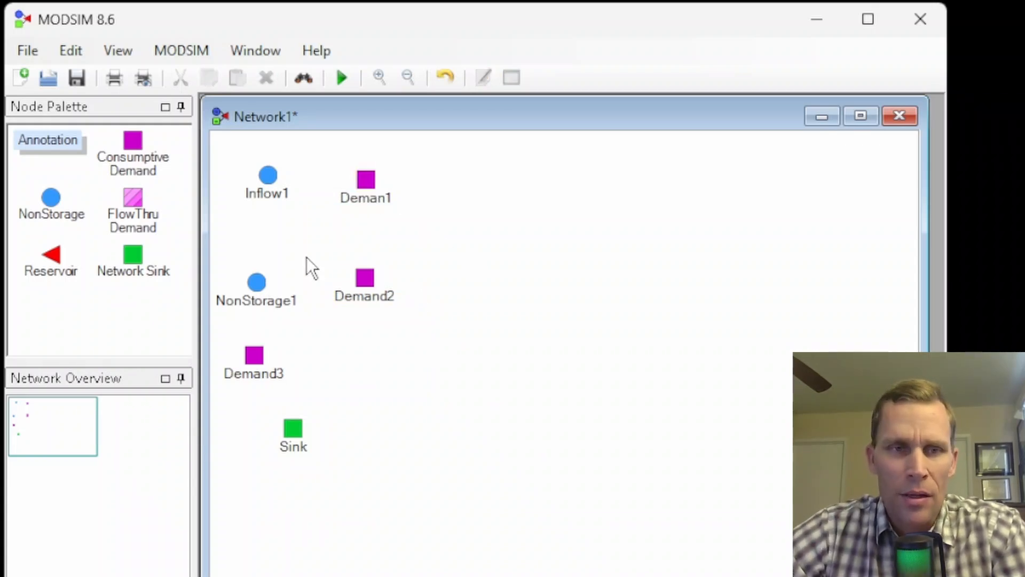
Step: Rename the remaining NonStorage1 node as NSN1
click(271, 300)
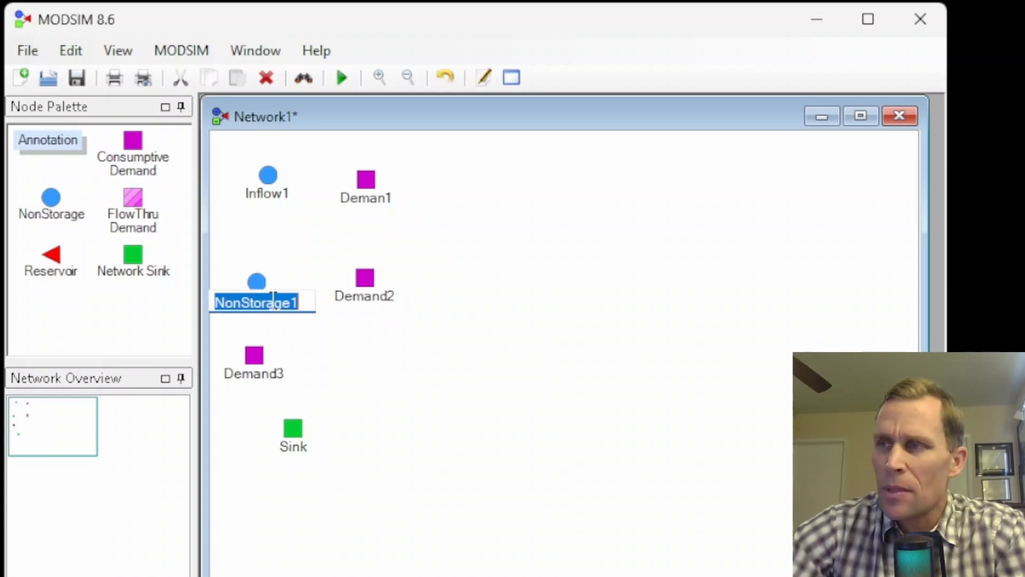
text(NSN1)
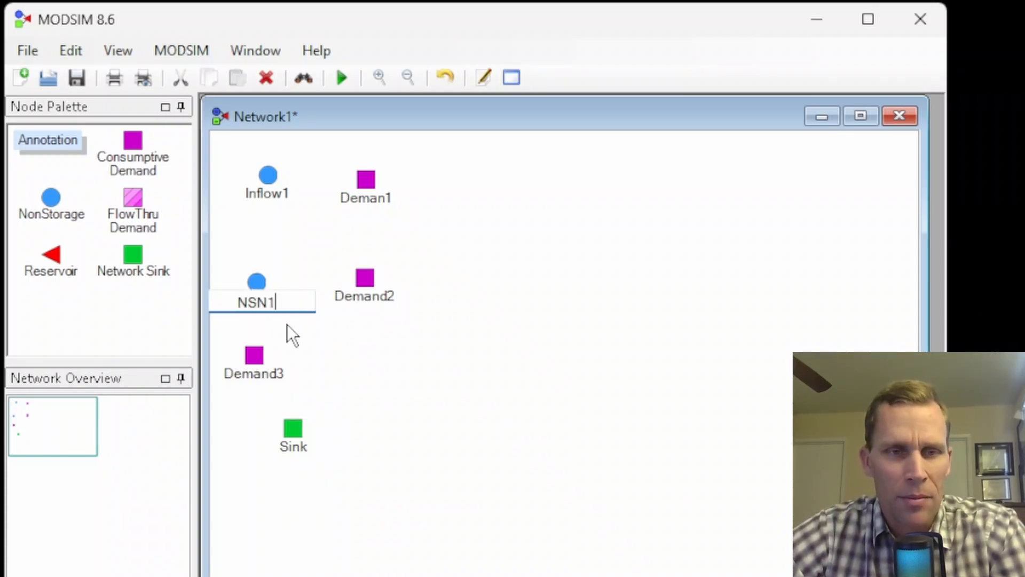
click(354, 343)
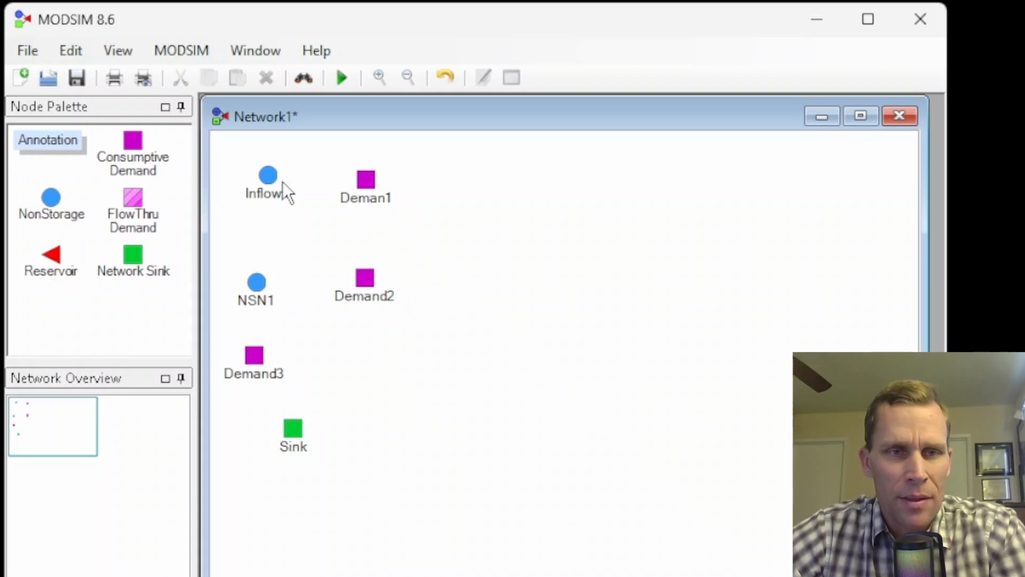
Step: Link Inflow1 to Deman1, Demand2, NSN1, Demand3 and Sink in sequence, and shift Demand2 slightly up toward Deman1
mouse_move(280, 186)
mouse_down()
mouse_move(373, 197)
mouse_move(371, 274)
mouse_move(361, 293)
mouse_move(297, 283)
mouse_move(263, 291)
mouse_move(254, 343)
mouse_move(265, 368)
mouse_up()
click(255, 283)
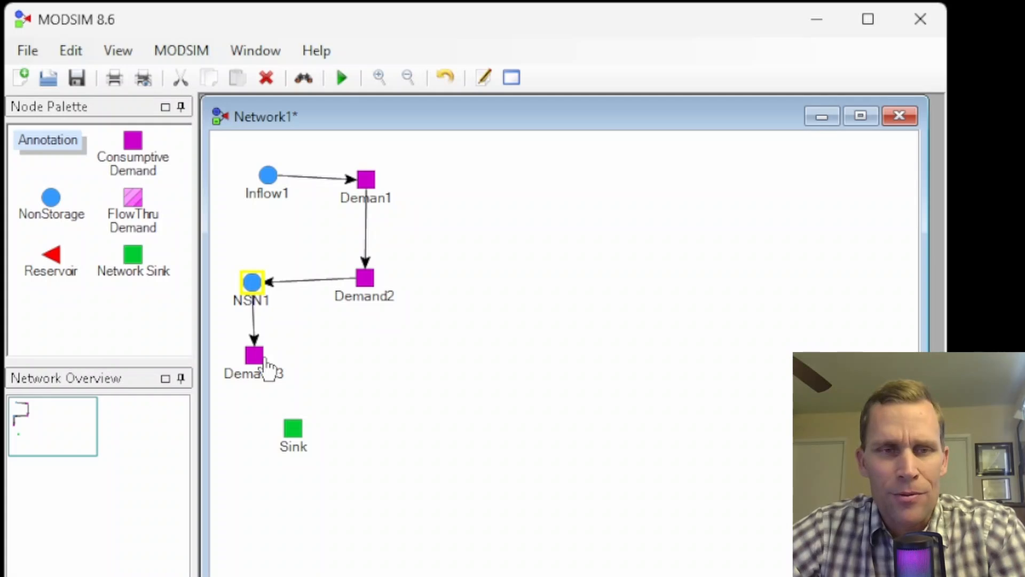
drag(268, 368, 294, 430)
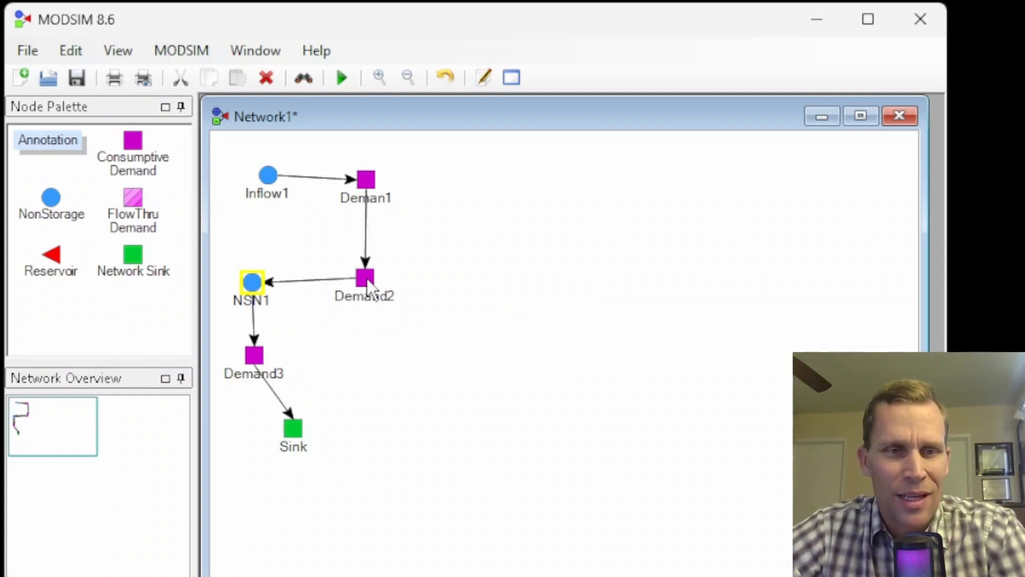
drag(364, 277, 349, 259)
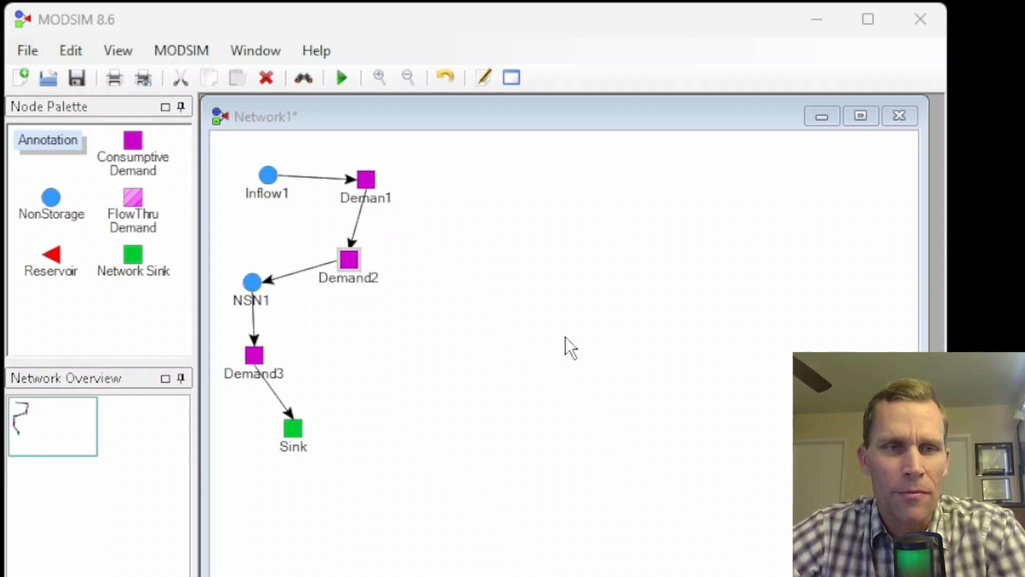
Step: Save the network as Execise1 in the project folder, as a MODSIM 8.6 XY file
click(76, 78)
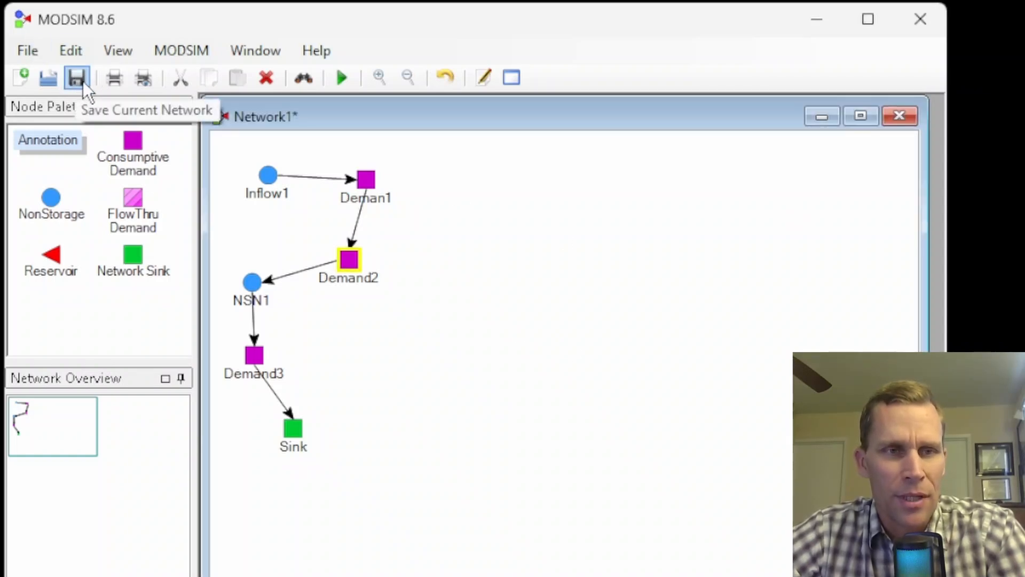
click(76, 78)
drag(602, 185, 546, 143)
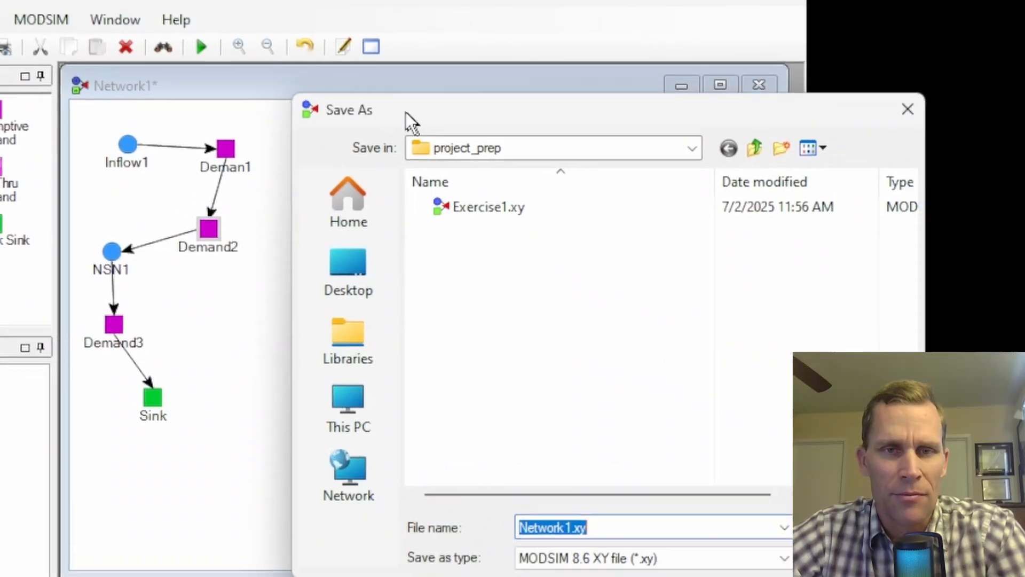
click(728, 148)
double_click(476, 239)
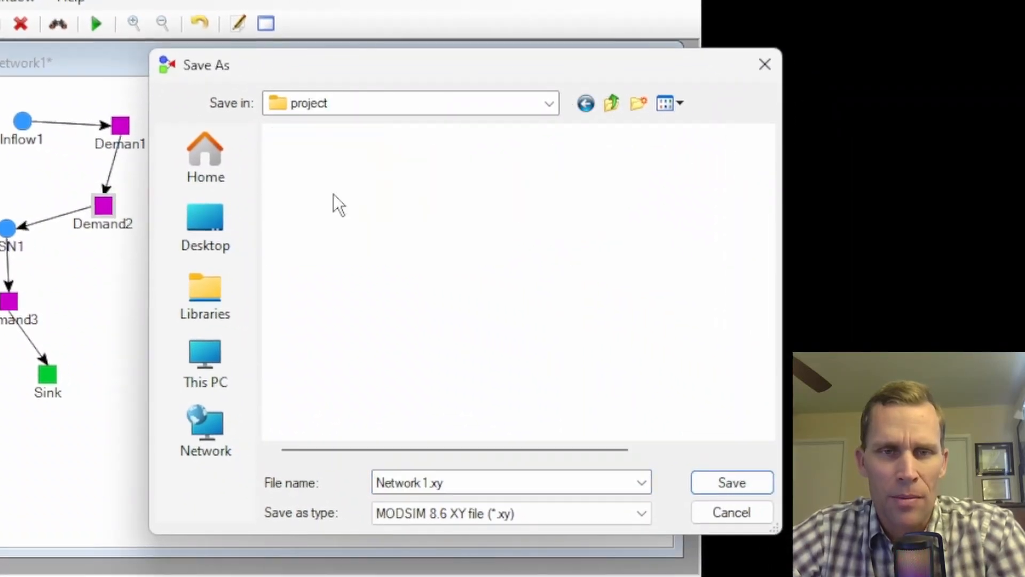
drag(482, 485, 323, 478)
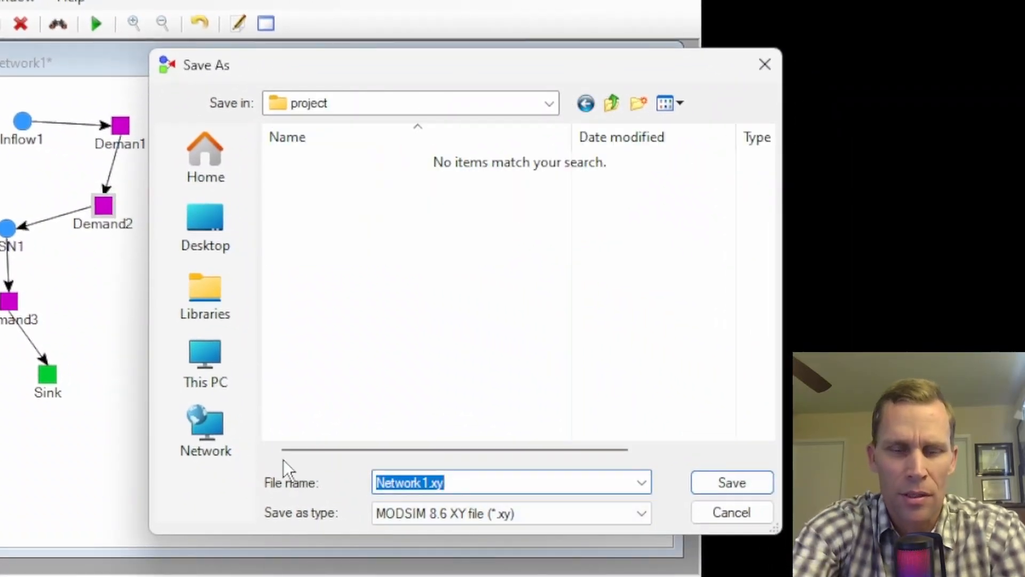
text(Execise 1)
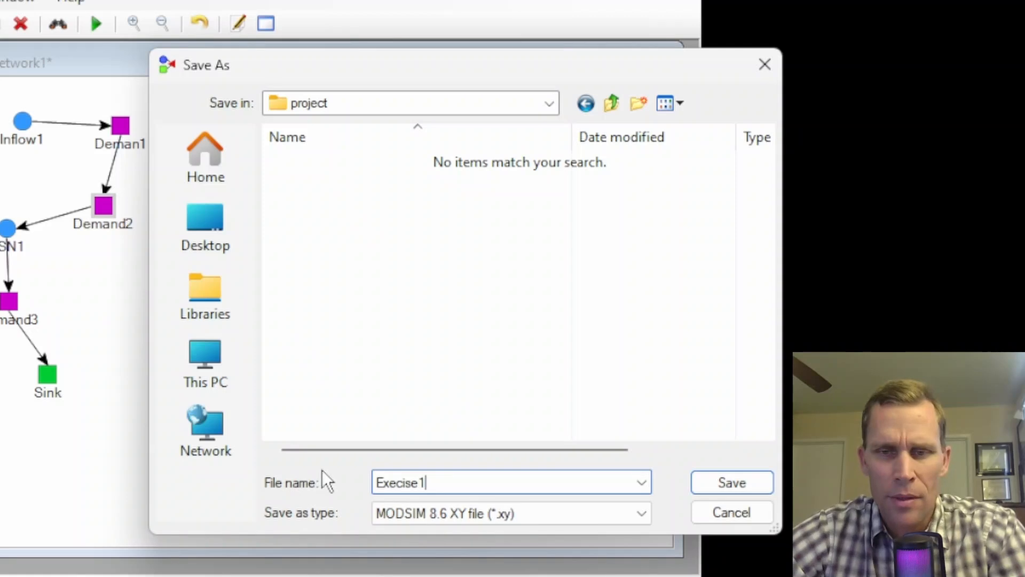
click(733, 483)
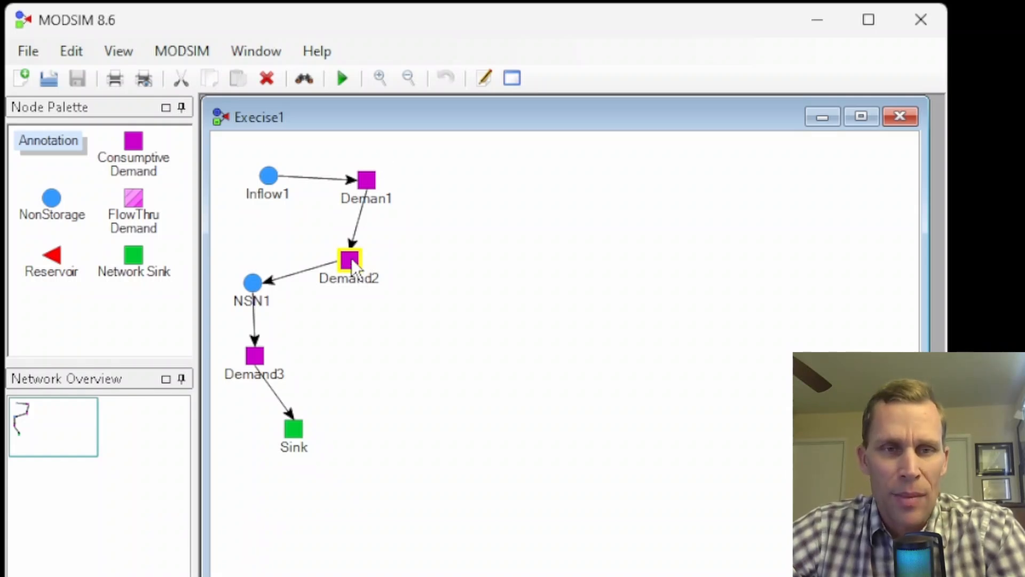
Step: Adjust the layout by moving Demand2 slightly down, Deman1 slightly toward Inflow1, and Inflow1 slightly up
mouse_move(353, 260)
mouse_down()
mouse_move(341, 266)
mouse_move(353, 275)
mouse_up()
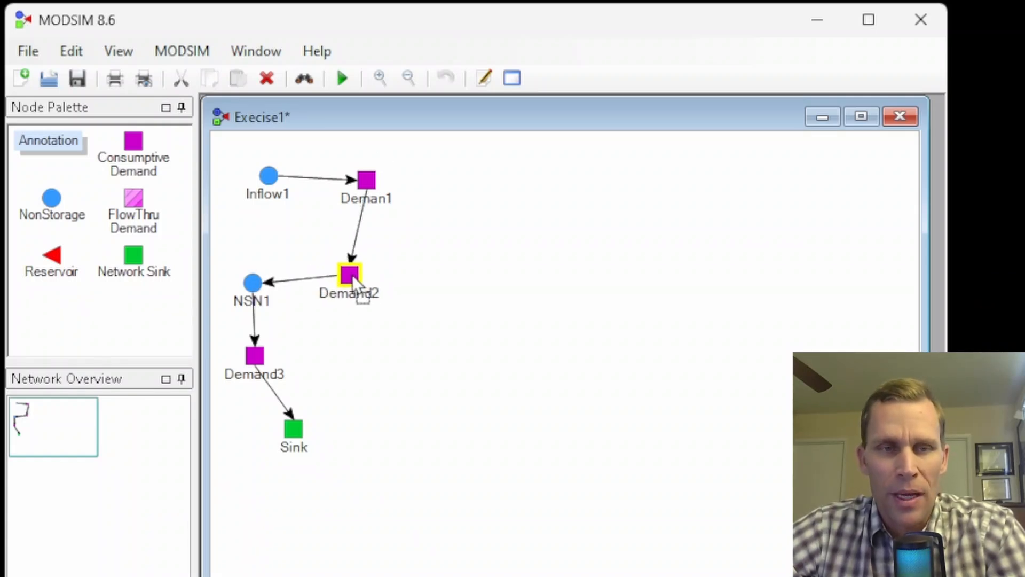
drag(370, 187, 348, 194)
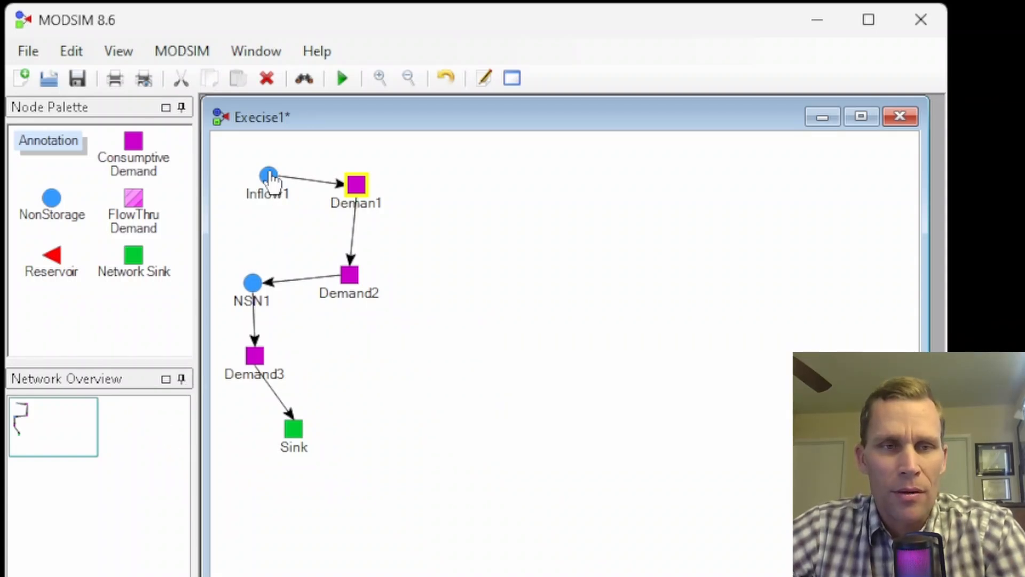
drag(270, 178, 264, 166)
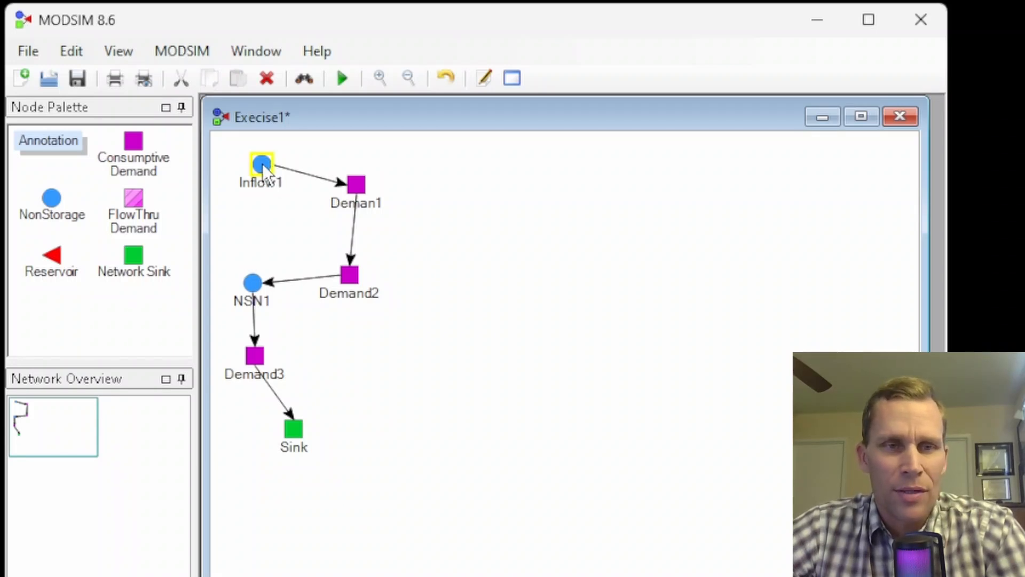
Step: View the Inflow1 node's properties beside the network diagram, and close them
double_click(262, 163)
right_click(261, 163)
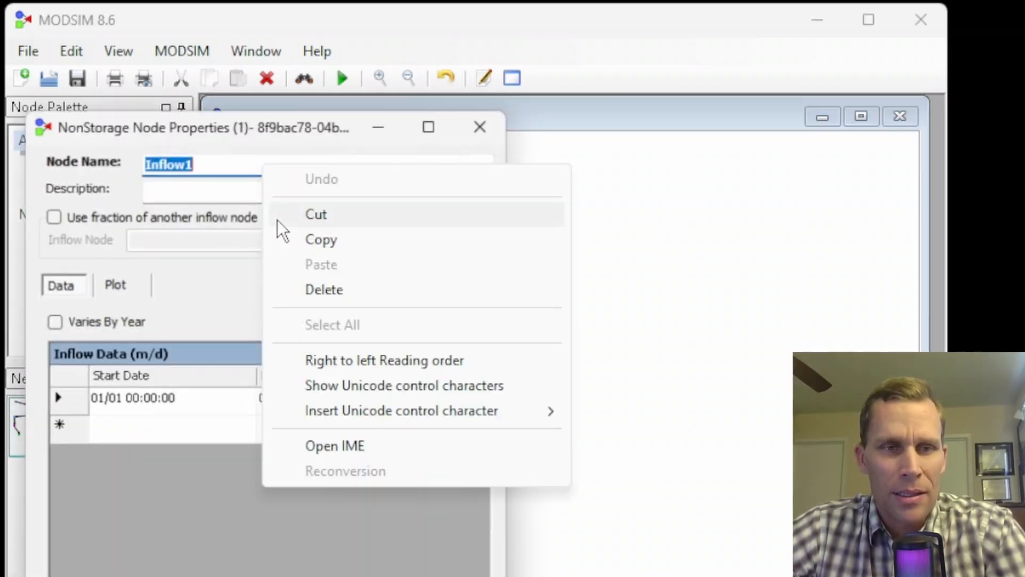
click(325, 119)
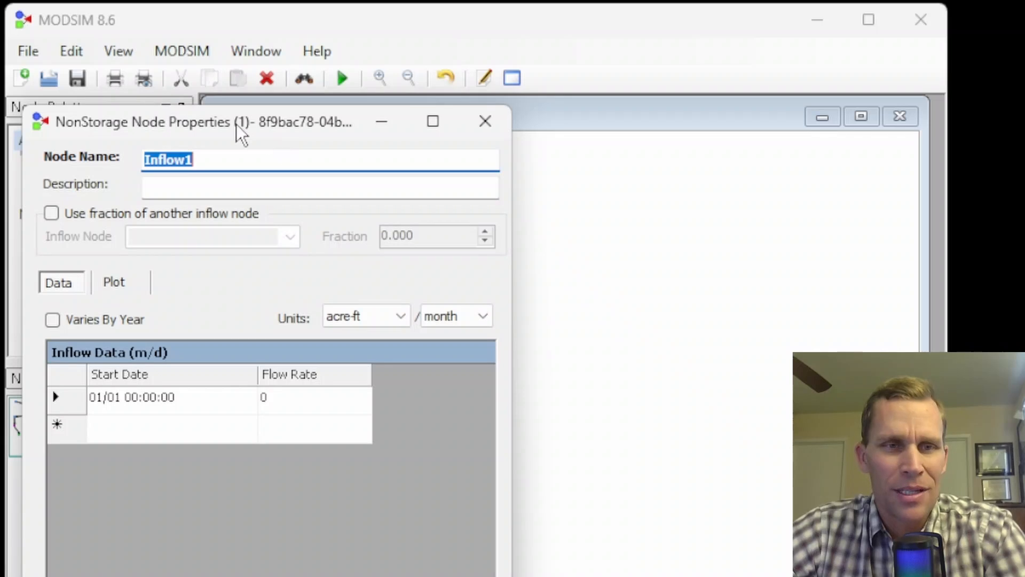
drag(236, 124, 620, 112)
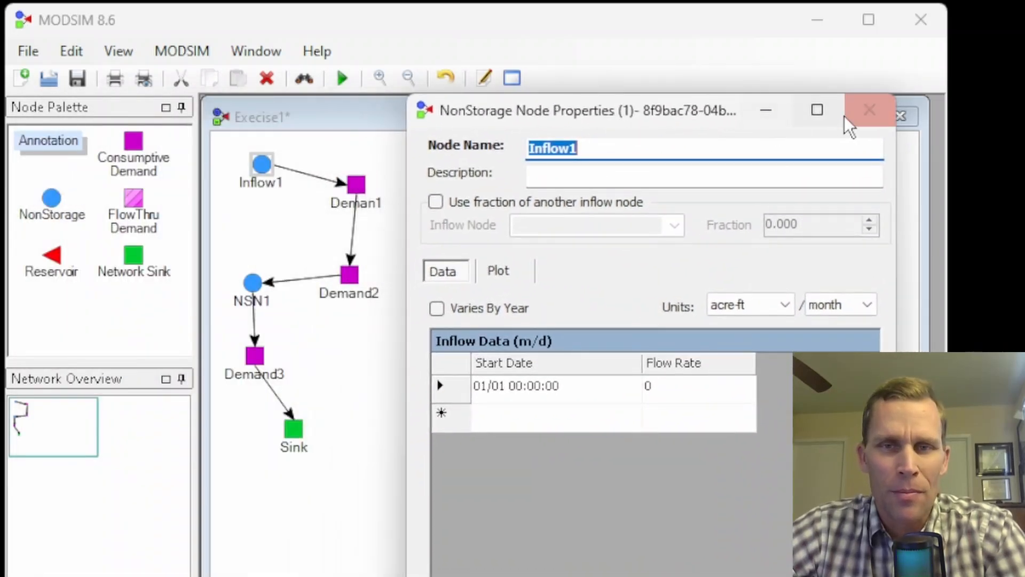
click(869, 110)
Step: View the properties of the Inflow1 node on the network diagram, and close them
right_click(261, 163)
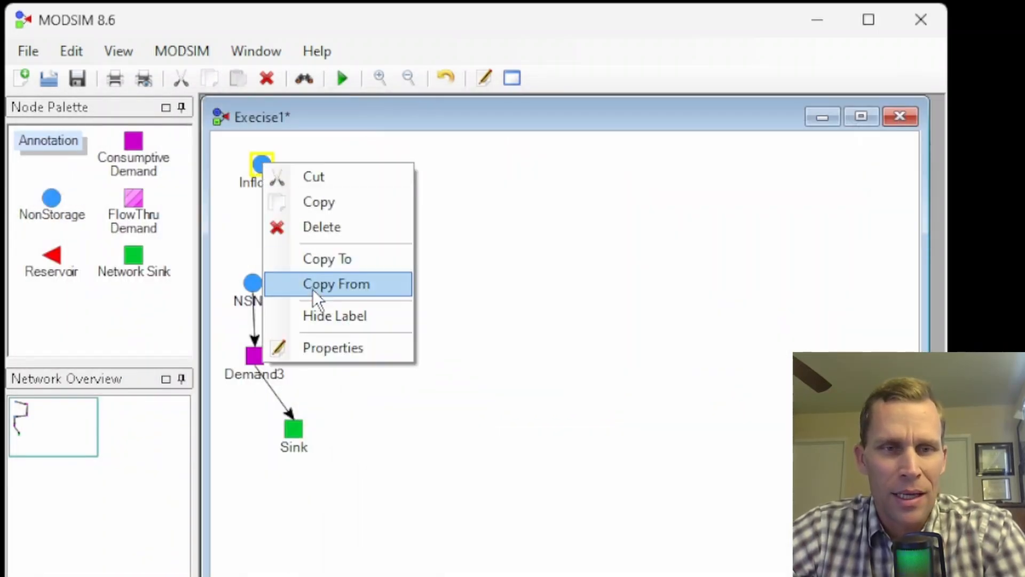
click(325, 348)
click(502, 122)
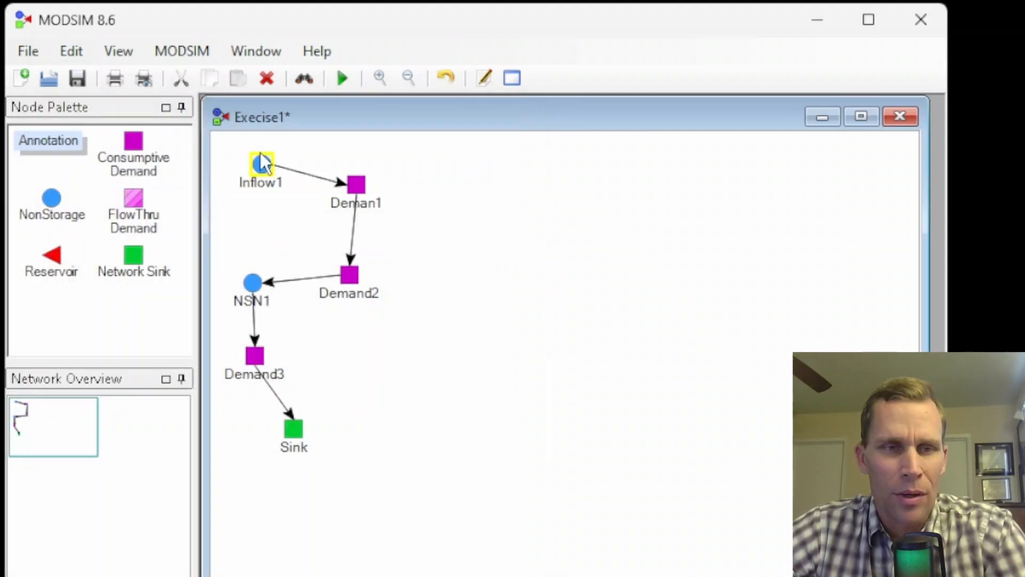
double_click(261, 166)
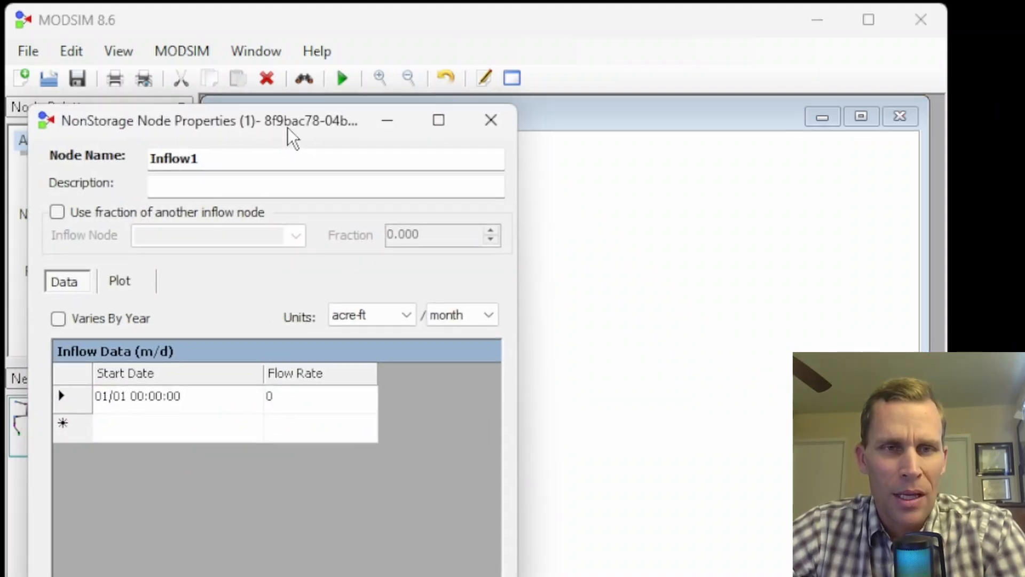
click(490, 120)
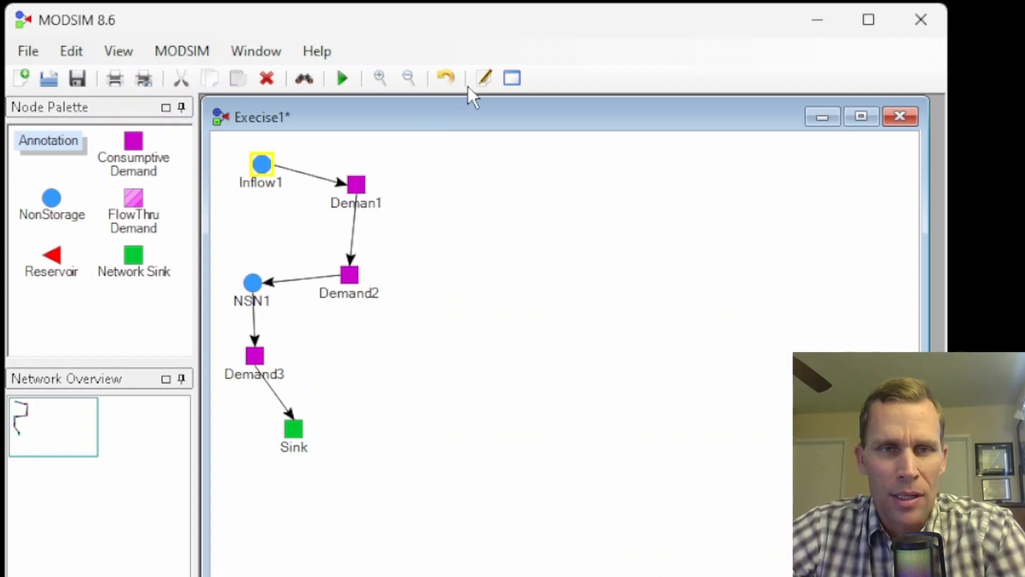
Step: Set the Inflow1 node's inflow rate for 01/01 to 12 acre-ft/month and accept its properties
click(484, 77)
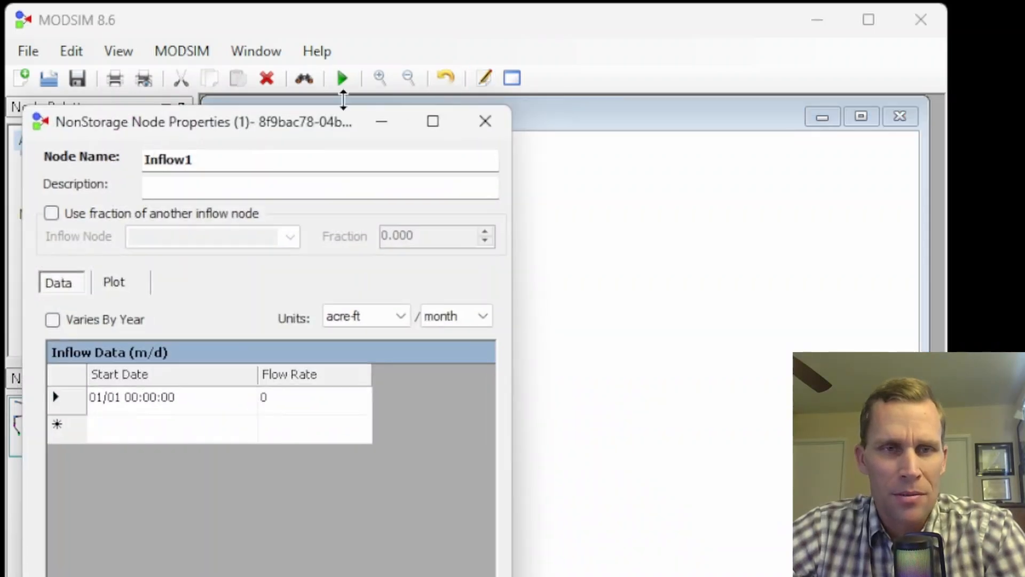
drag(302, 122, 676, 52)
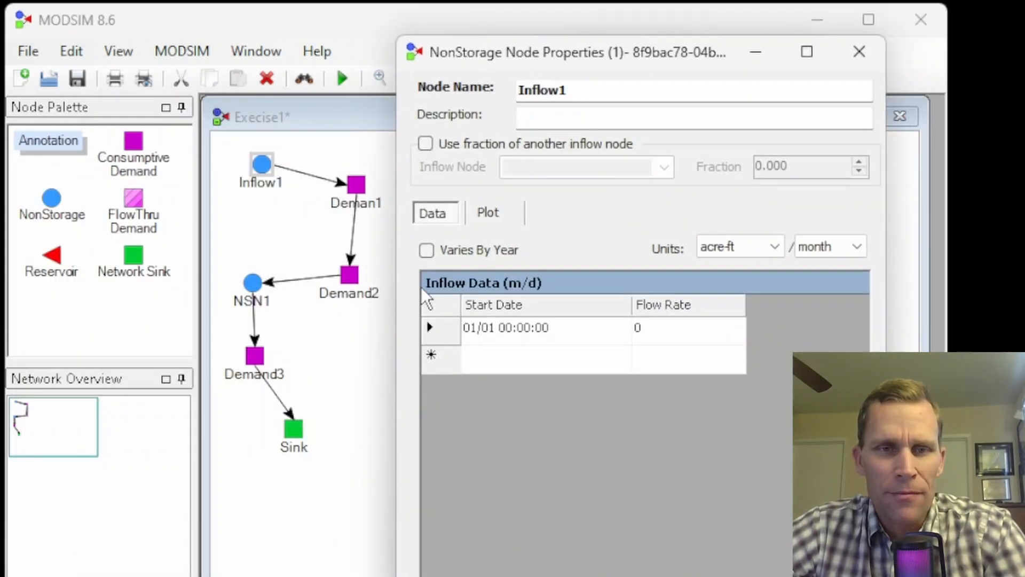
click(662, 325)
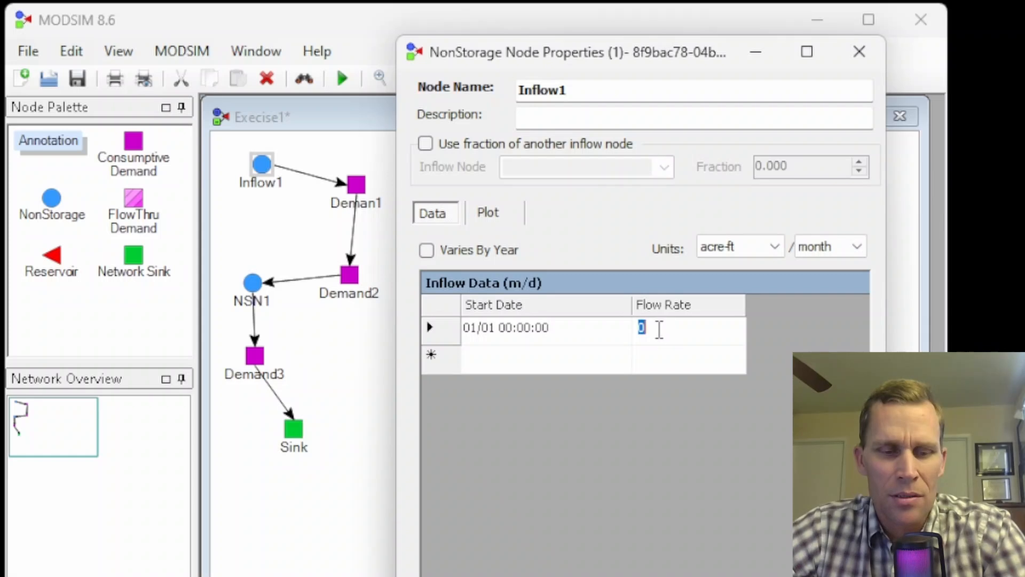
text(12)
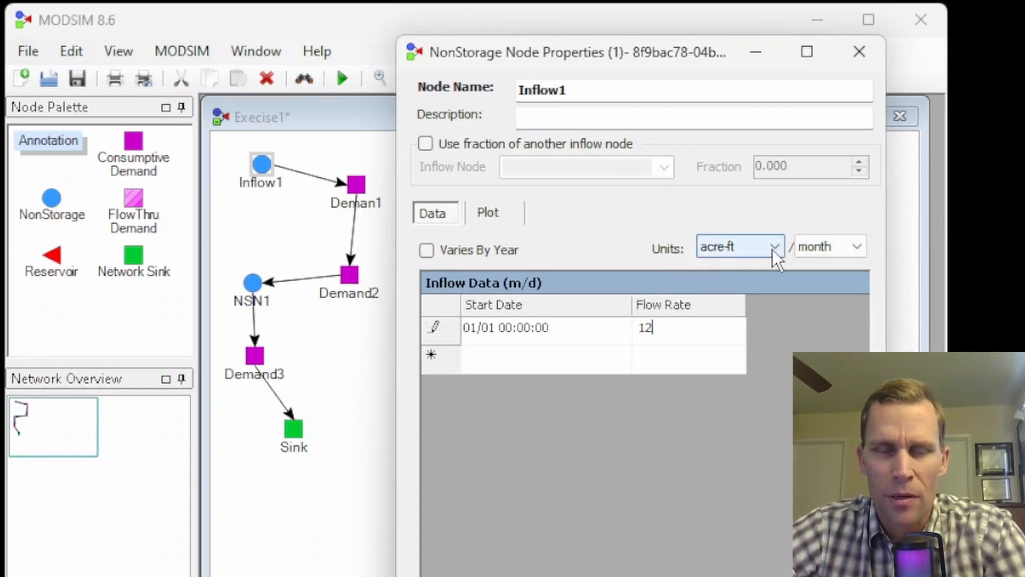
drag(885, 318, 818, 327)
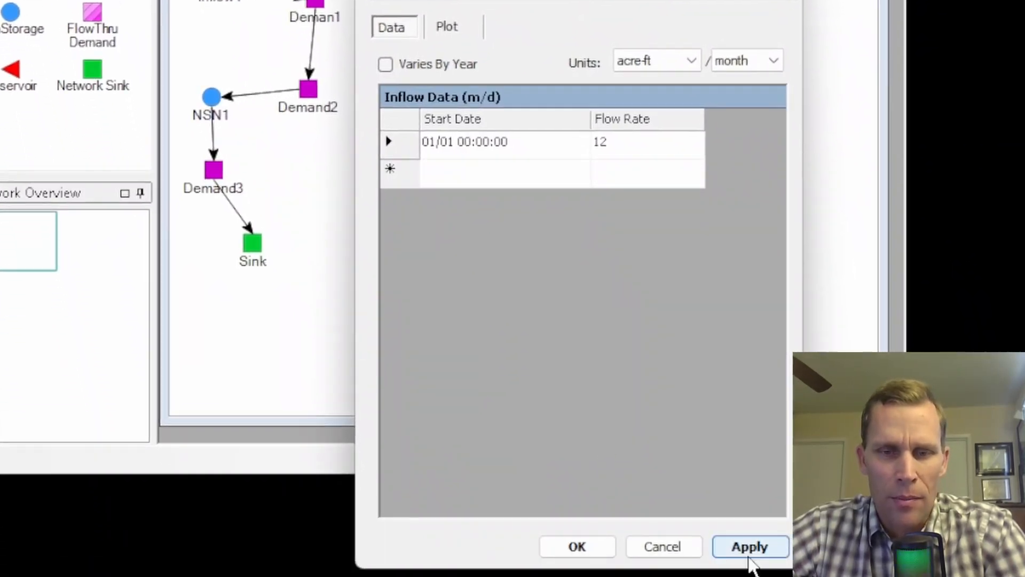
click(601, 548)
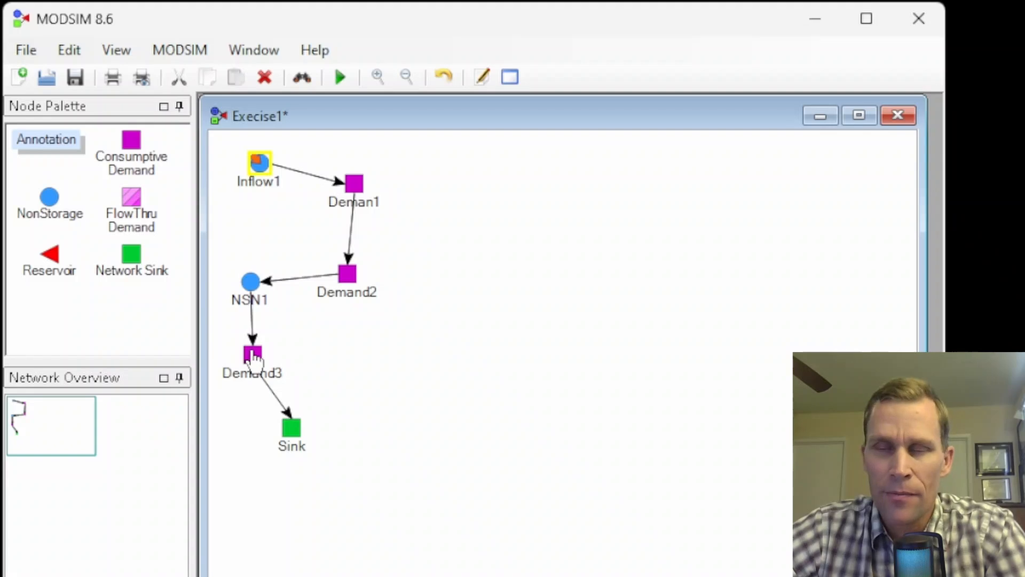
Step: In the Deman1 node's time series data, set the 01/01 flow rate to 5 acre-ft/month
double_click(355, 184)
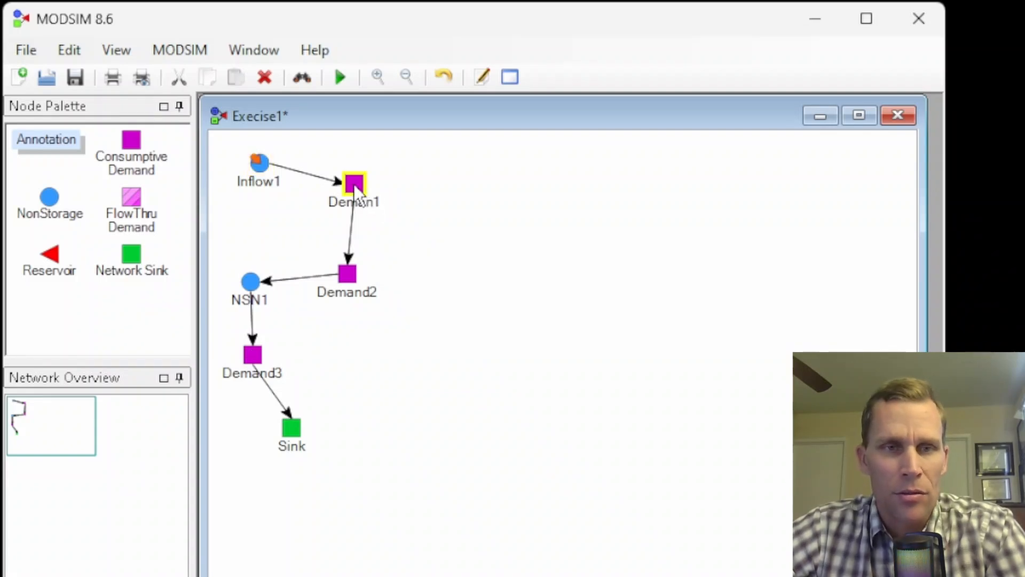
drag(326, 124, 710, 98)
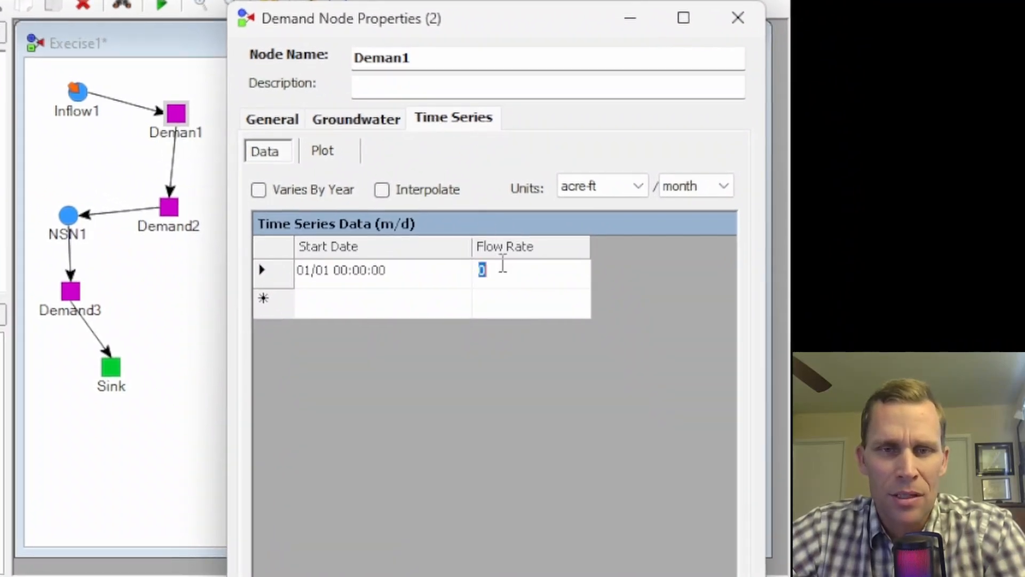
text(5)
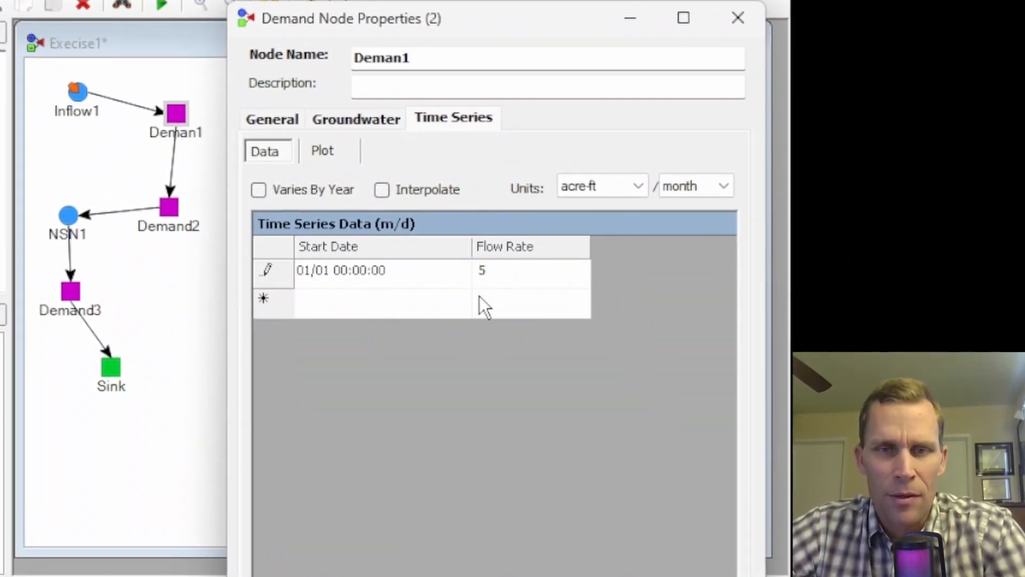
Step: Set Deman1's priority number to 40 in its general properties, and accept the node's properties
click(275, 123)
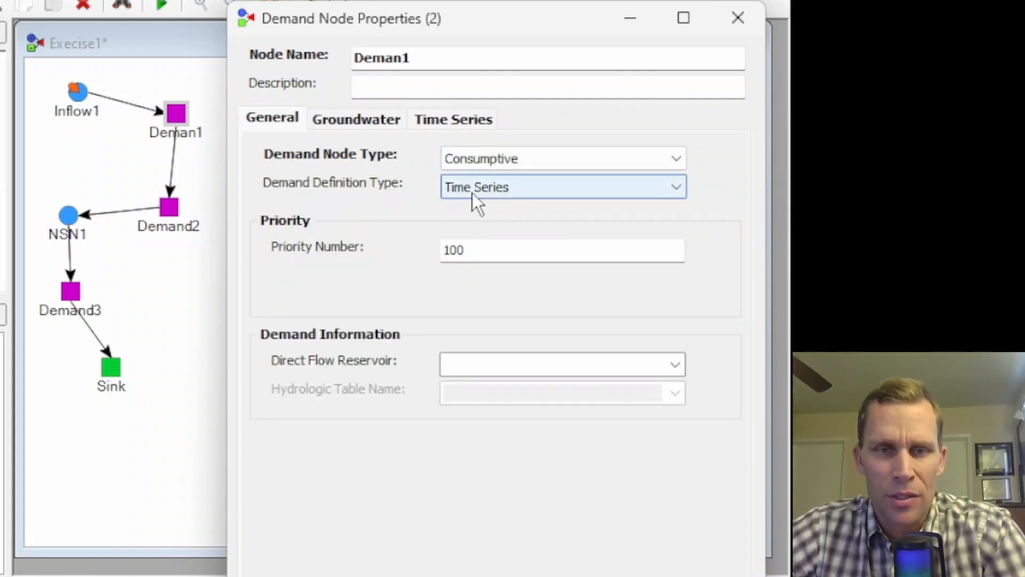
mouse_move(460, 27)
mouse_down()
mouse_move(461, 19)
mouse_move(445, 35)
mouse_up()
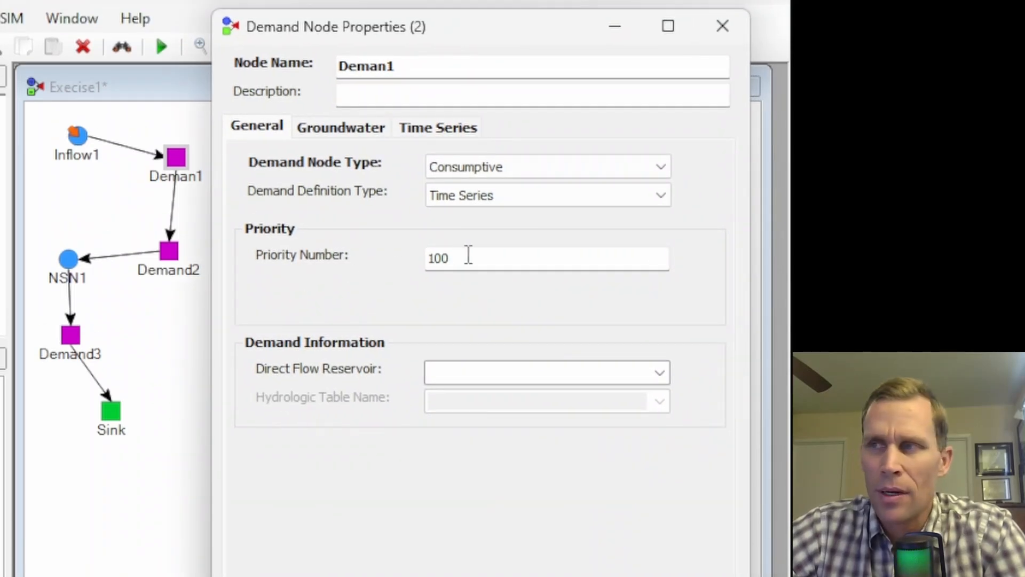
drag(466, 254, 410, 256)
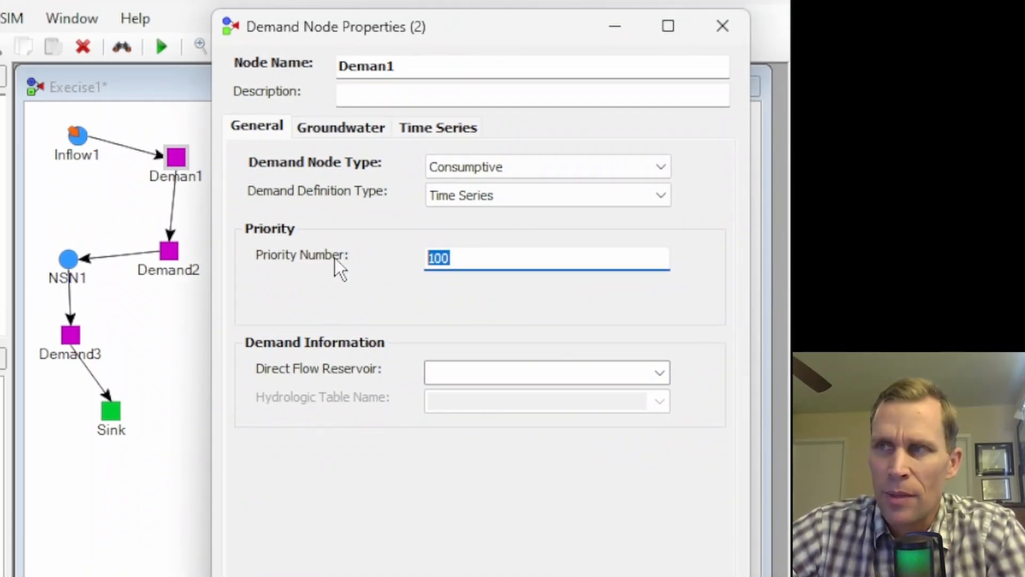
text(40)
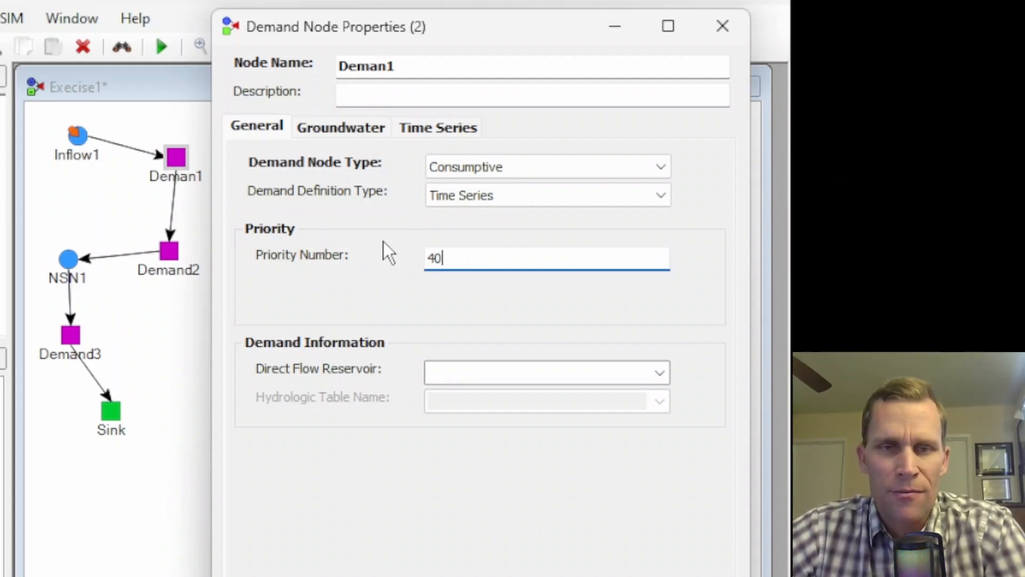
drag(458, 257, 414, 265)
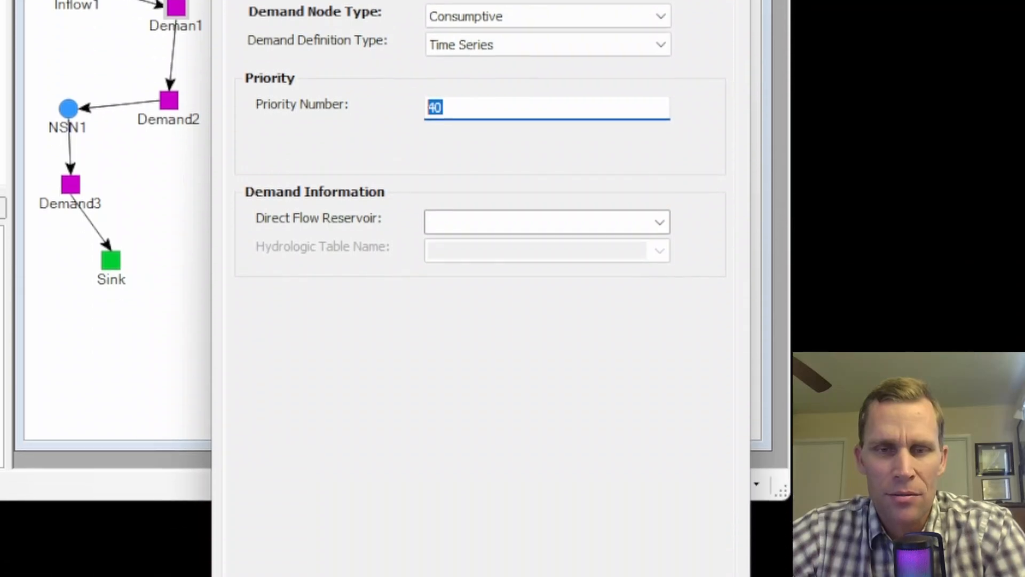
click(695, 542)
click(517, 543)
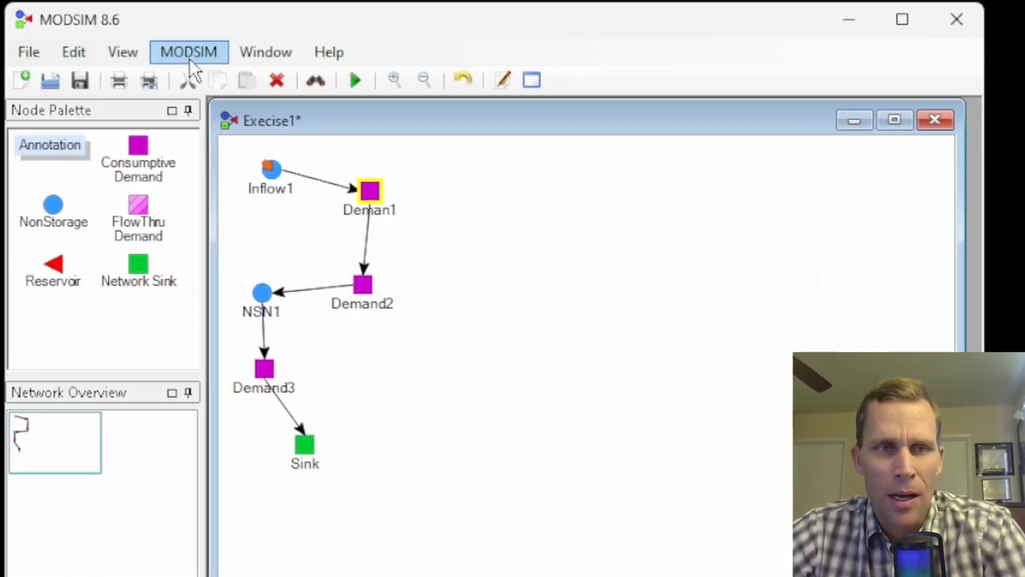
Step: Set the precision in the general network settings to 2 decimal places
click(190, 59)
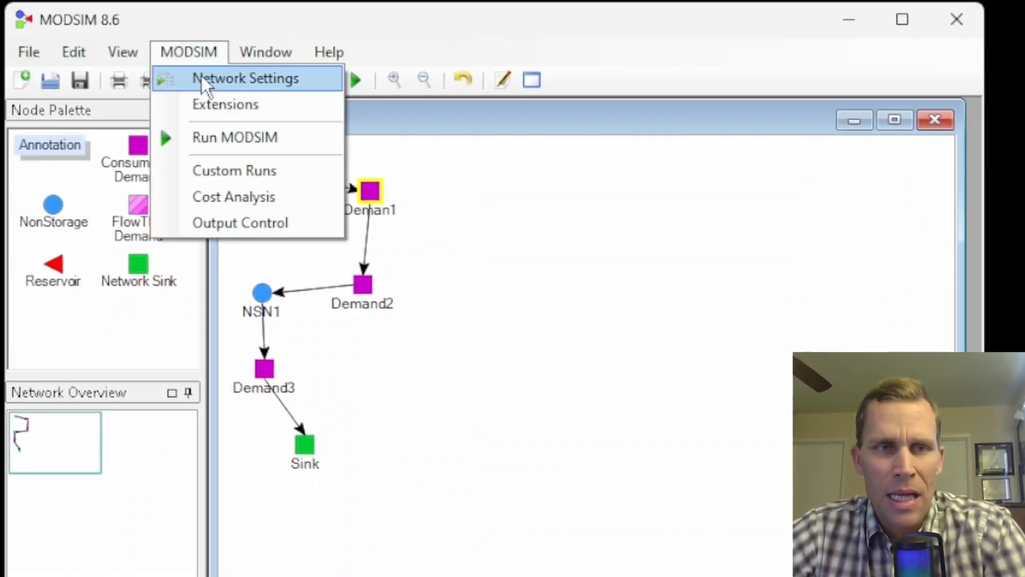
click(202, 79)
drag(290, 121, 647, 81)
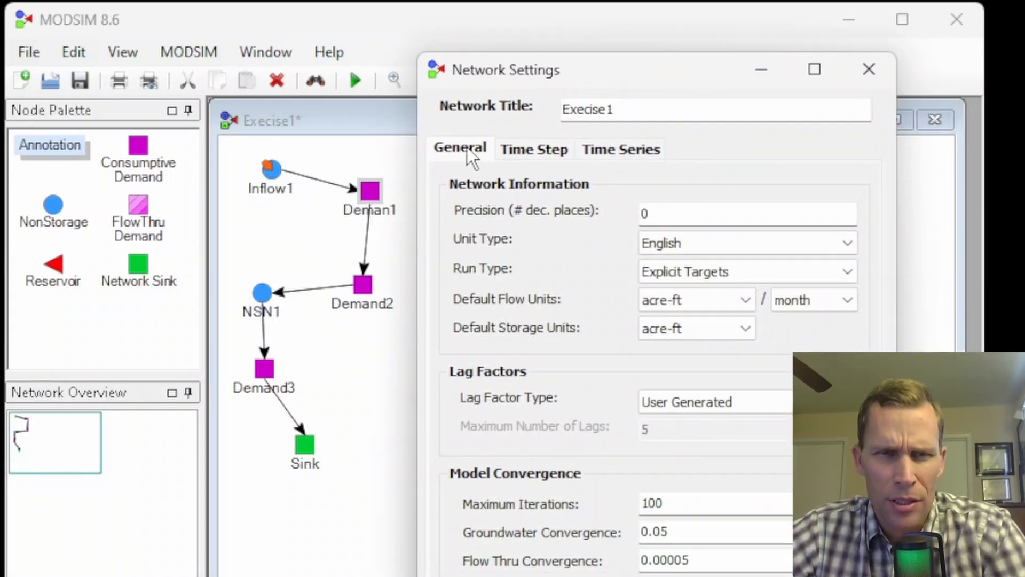
click(673, 216)
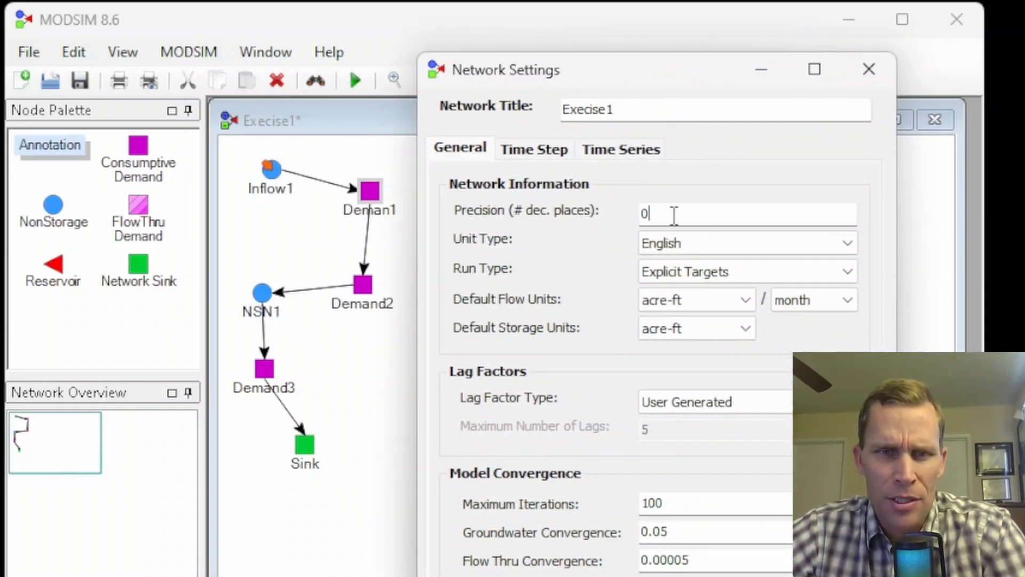
double_click(673, 217)
text(2)
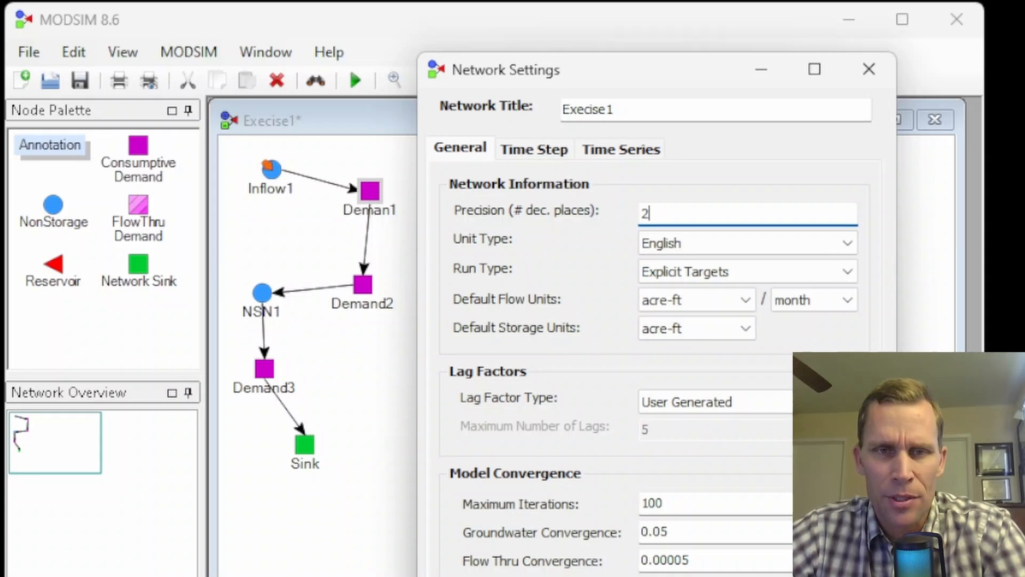
drag(660, 216, 628, 217)
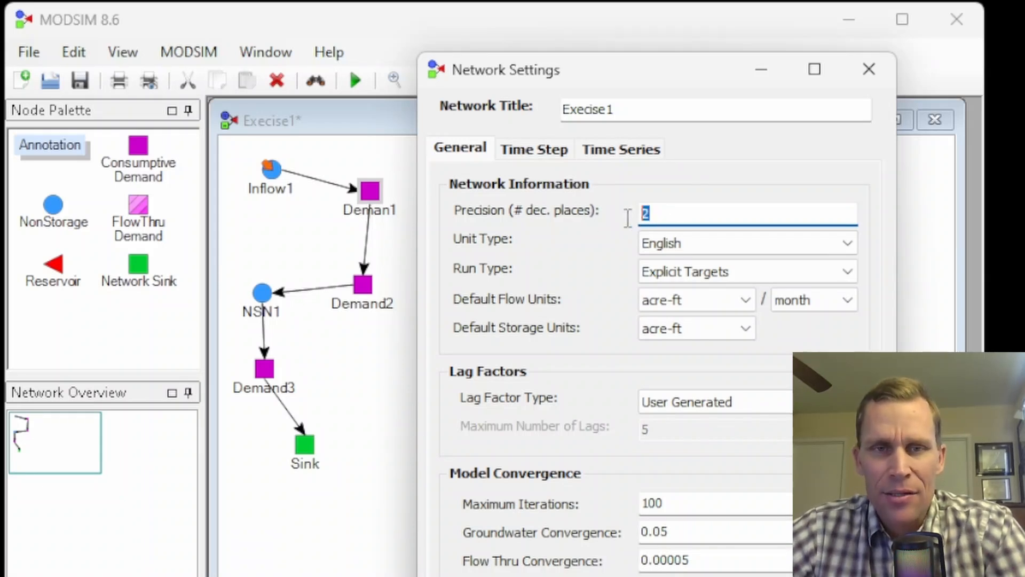
click(682, 212)
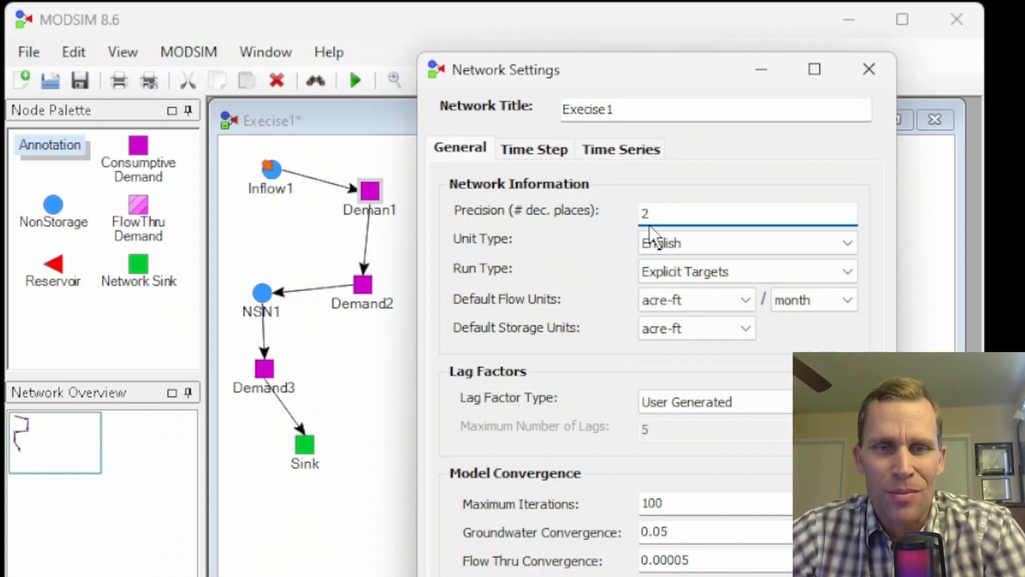
drag(672, 213, 609, 210)
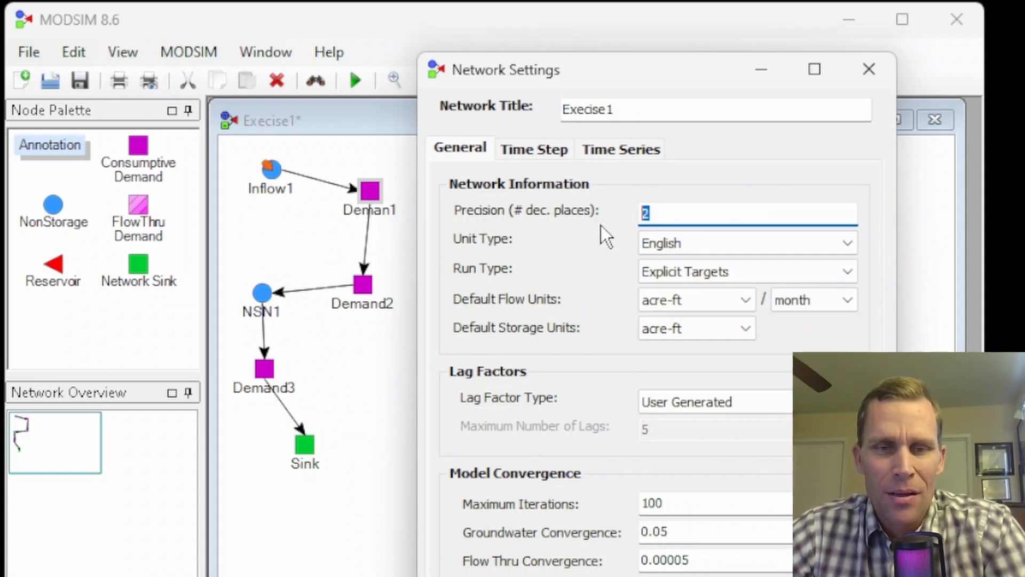
Step: Review the network's time step length, data dates and simulation dates, and close the network settings
click(532, 149)
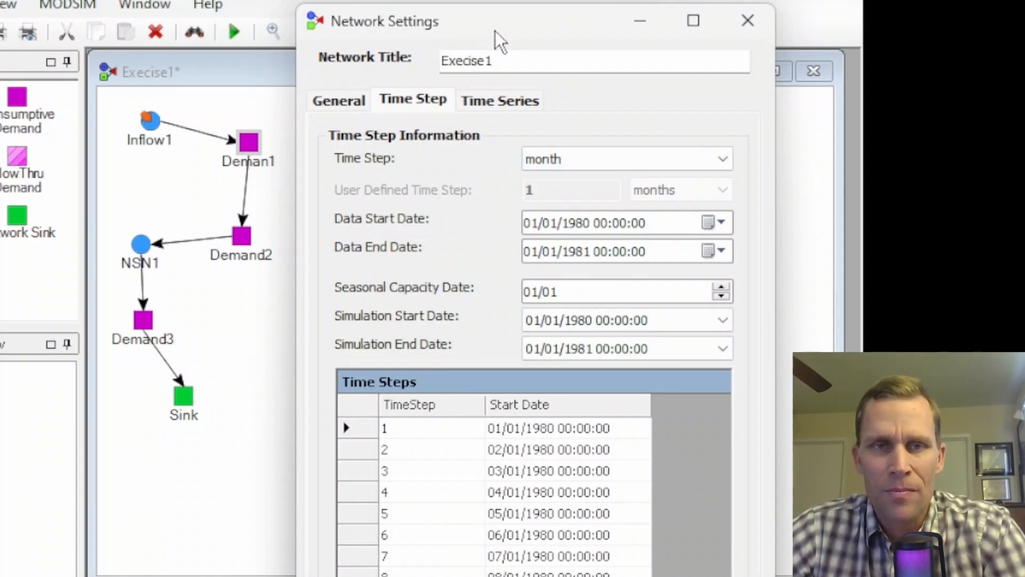
drag(495, 31, 490, 4)
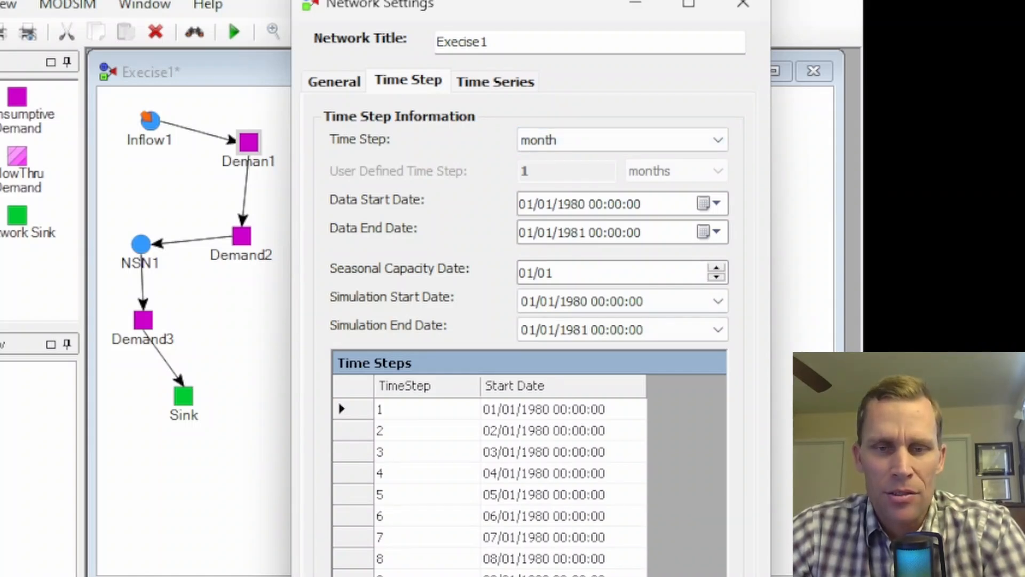
key(Escape)
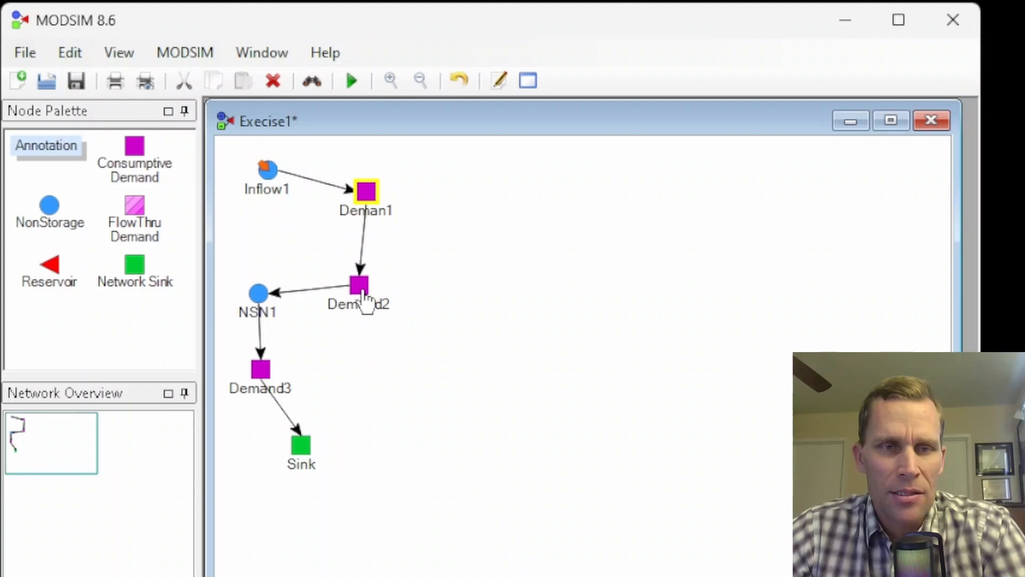
Step: In the Demand2 node's time series data, set the 01/01 flow rate to 5 acre-ft/month
double_click(363, 290)
drag(276, 127, 670, 66)
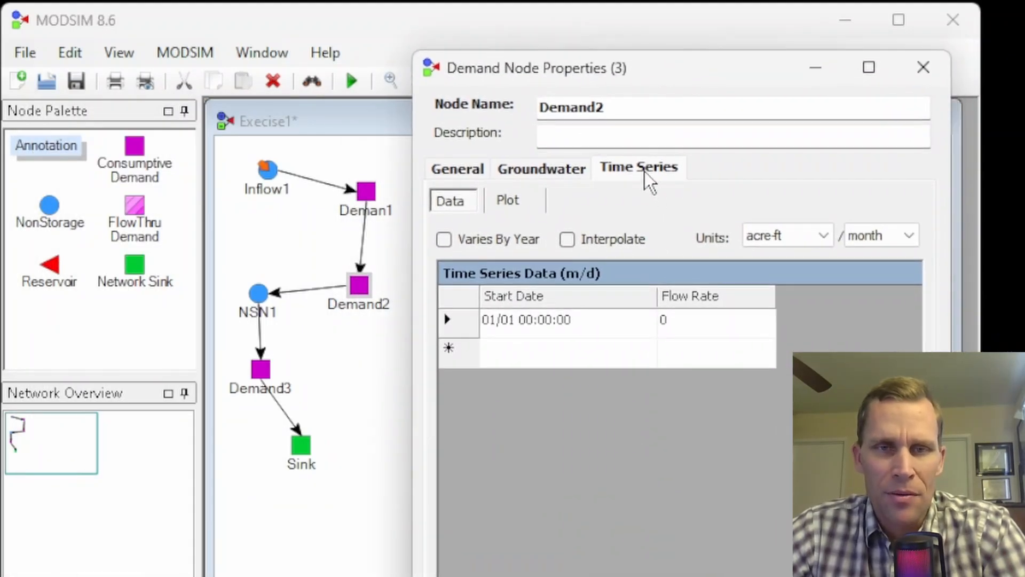
click(685, 323)
drag(685, 323, 651, 321)
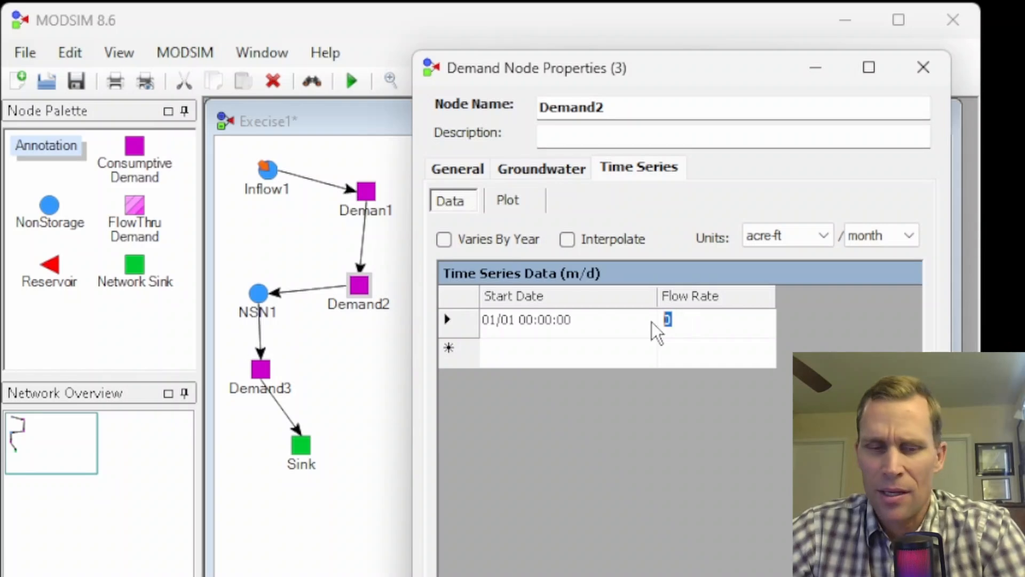
text(5)
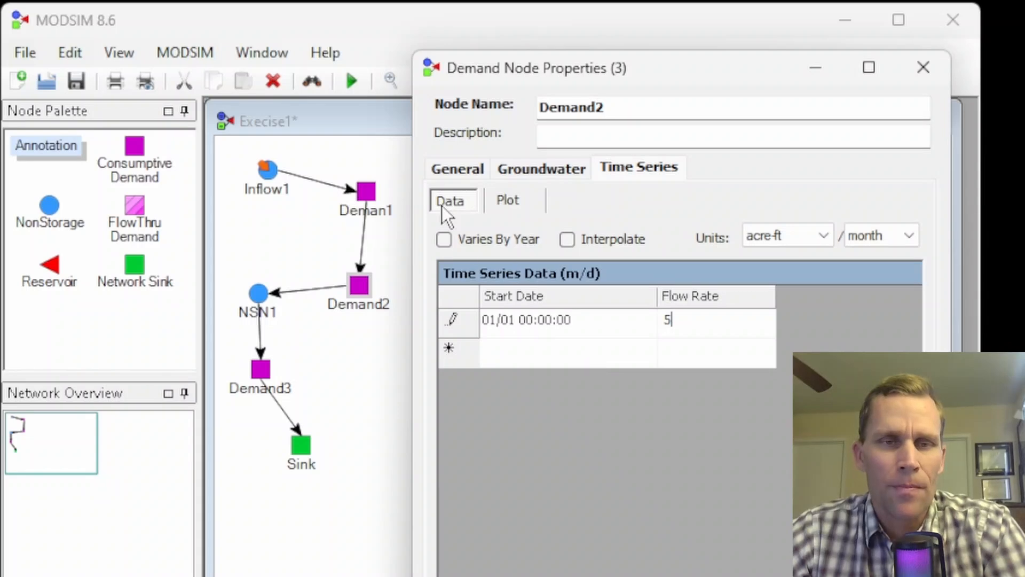
Step: Set Demand2's priority number to 50 in its general properties, and accept the node's properties
click(450, 171)
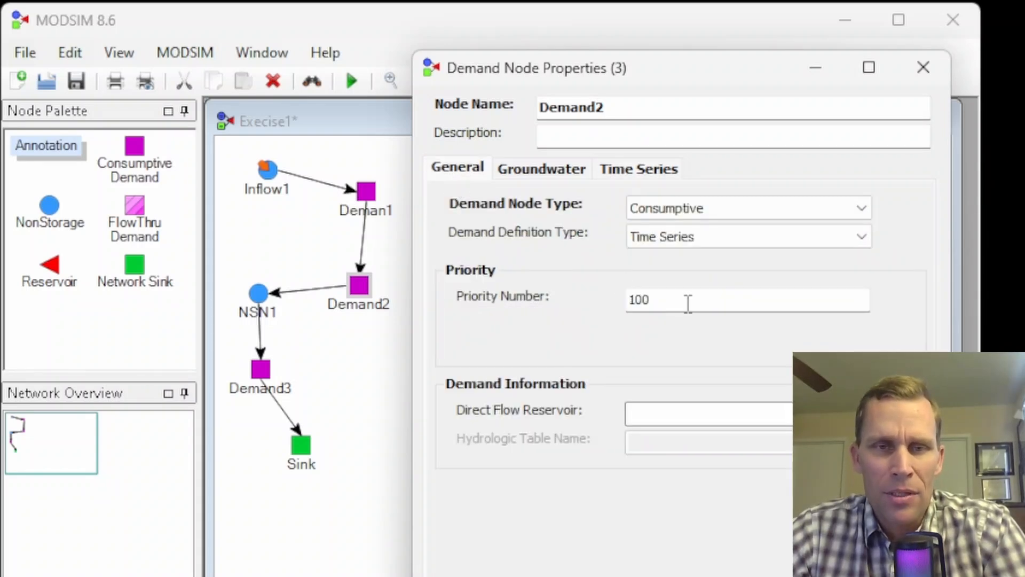
drag(686, 303, 618, 306)
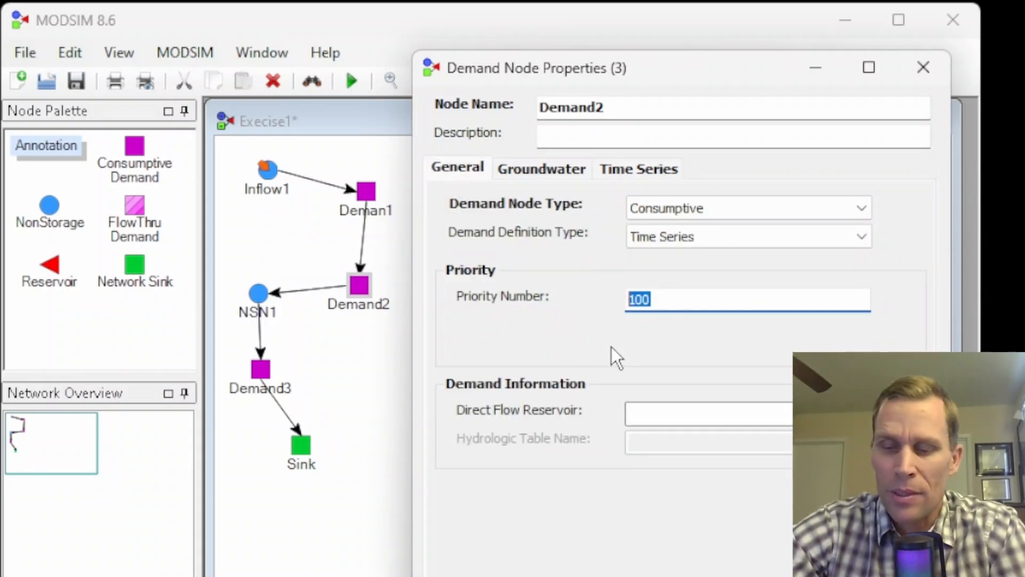
text(50)
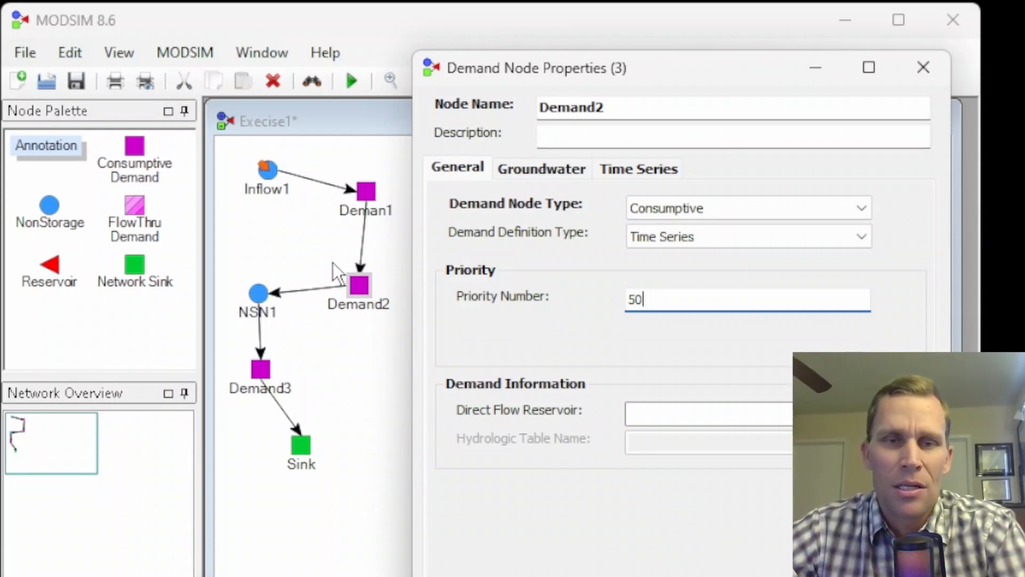
drag(675, 298, 617, 299)
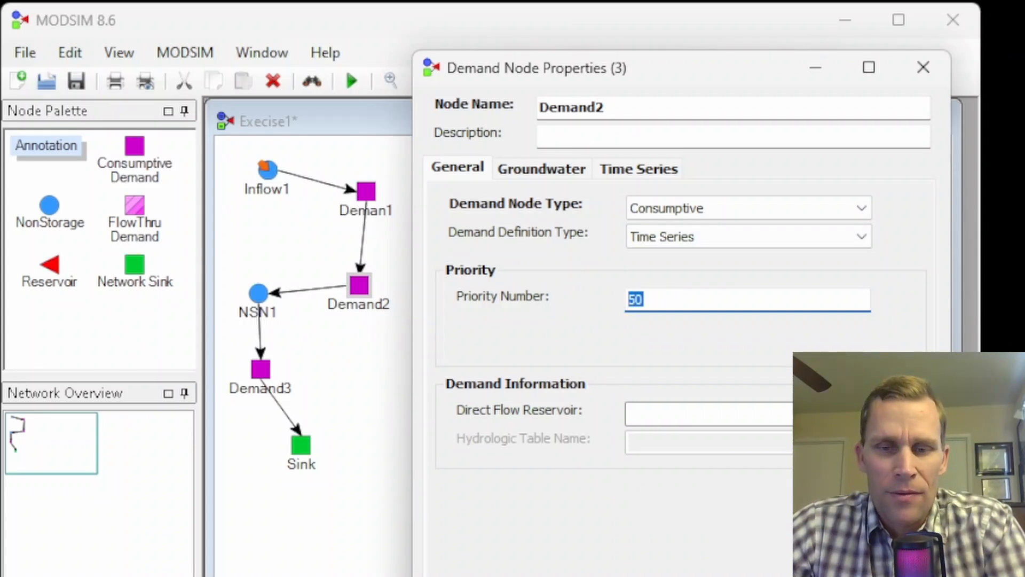
key(Tab)
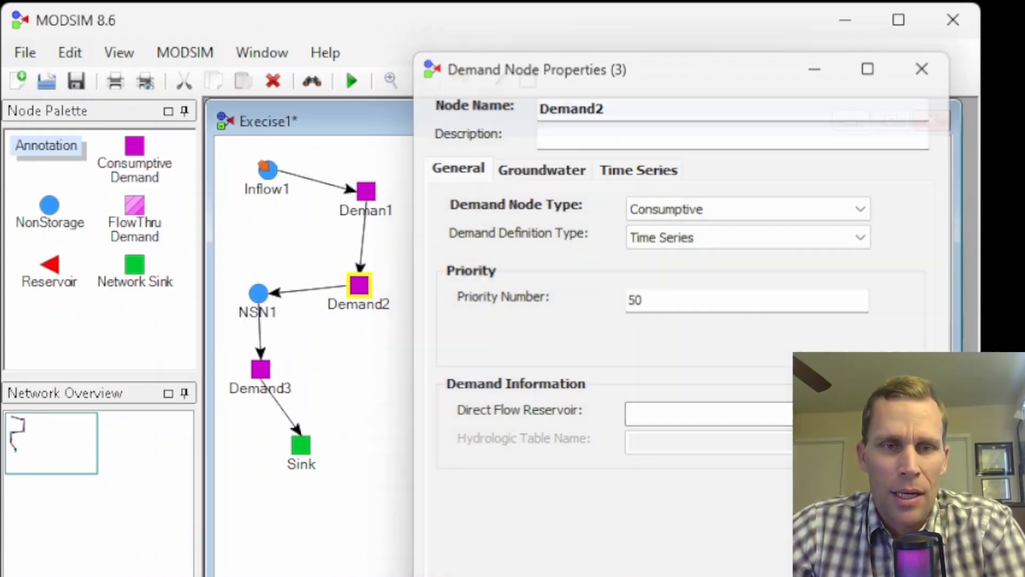
key(Return)
Step: In the Demand3 node's time series data, set the 01/01 flow rate to 5 acre-ft/month
right_click(262, 373)
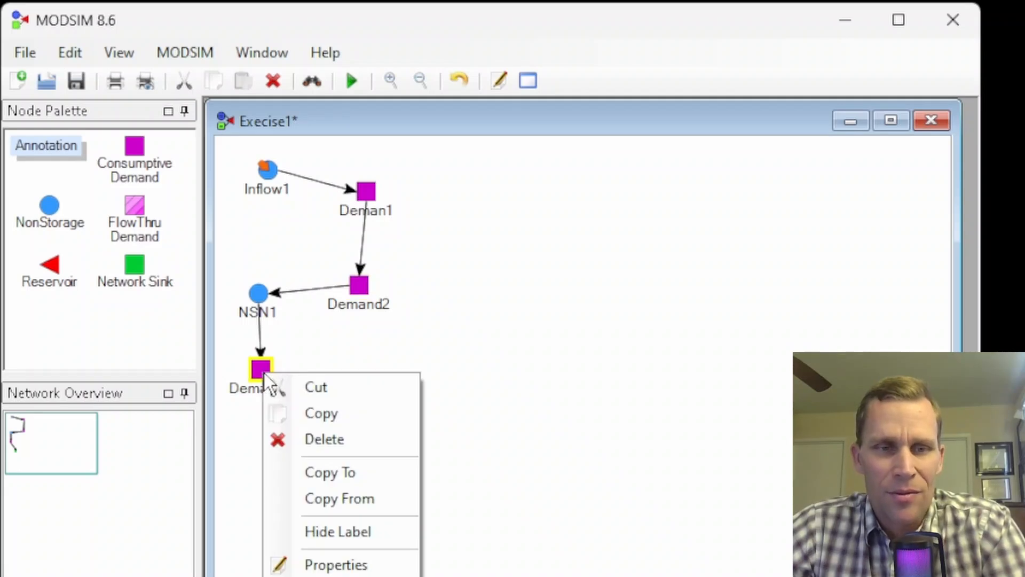
click(332, 563)
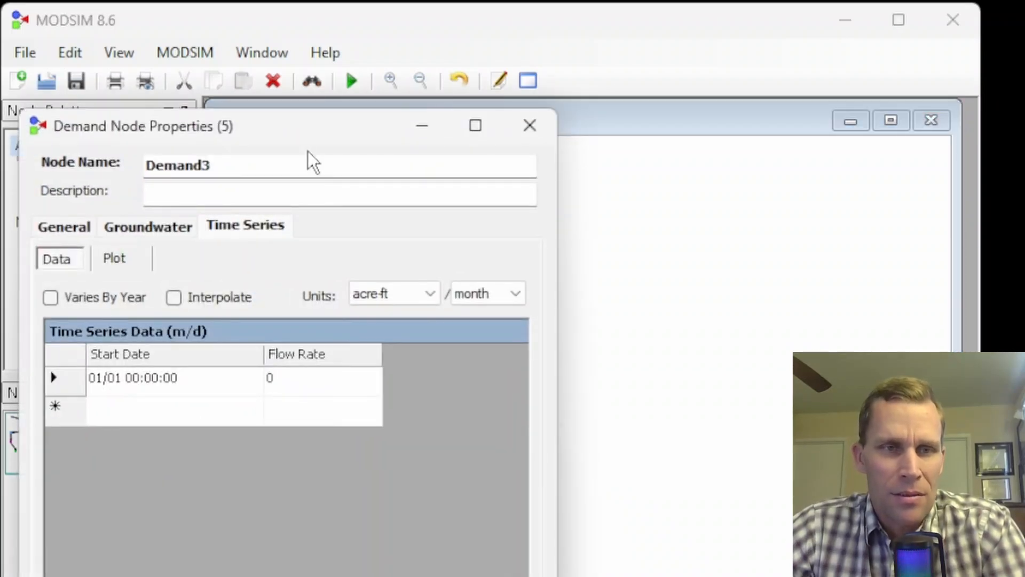
drag(301, 128, 697, 54)
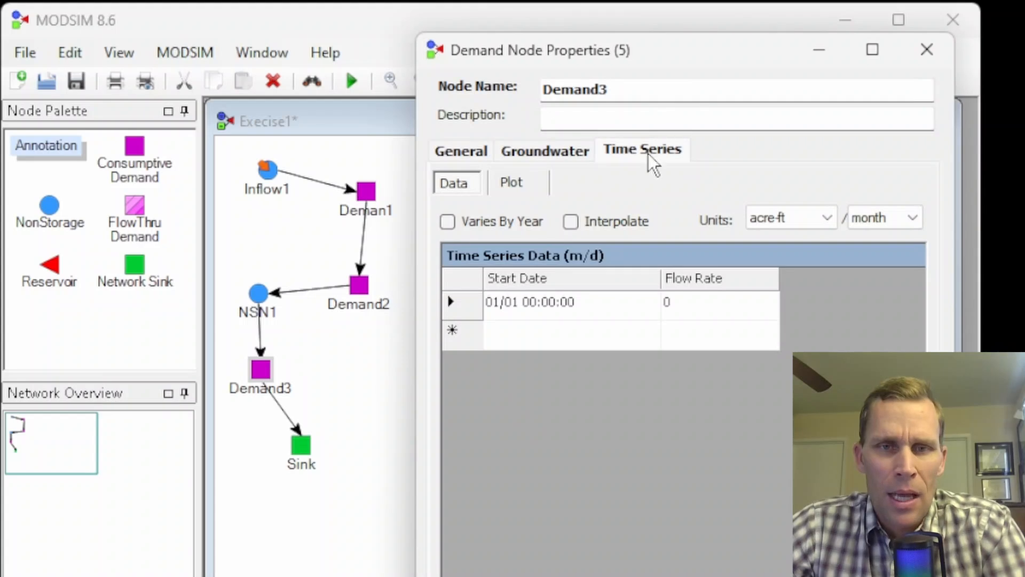
click(698, 302)
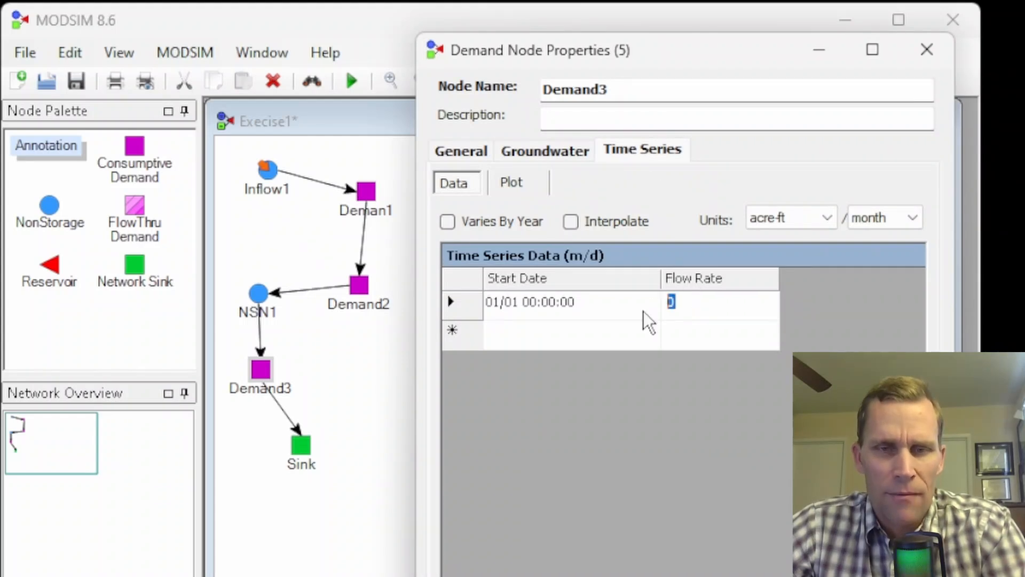
text(5)
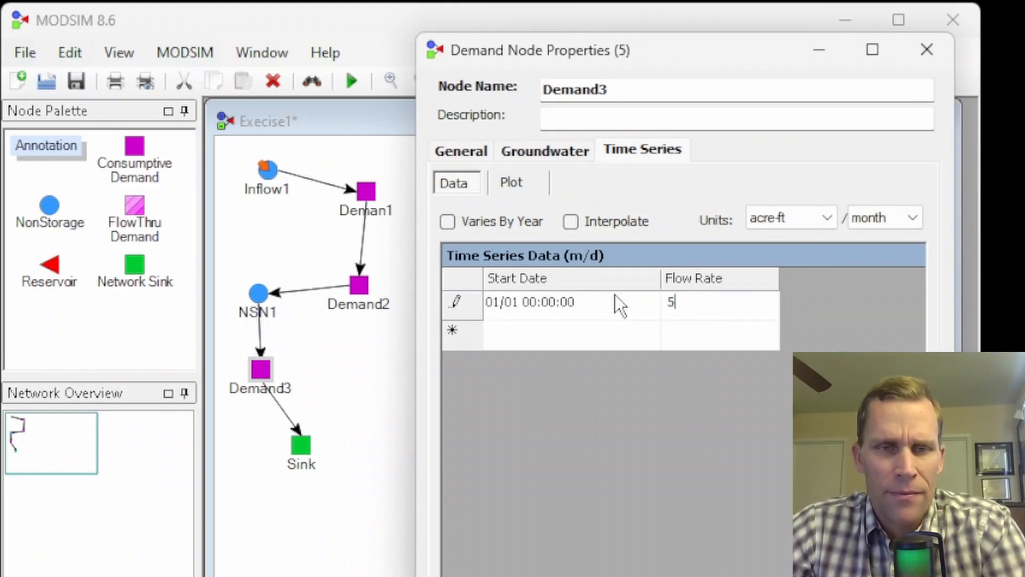
Step: Set Demand3's priority number to 60 in its general properties, and accept the node's properties
click(463, 155)
drag(666, 279, 615, 289)
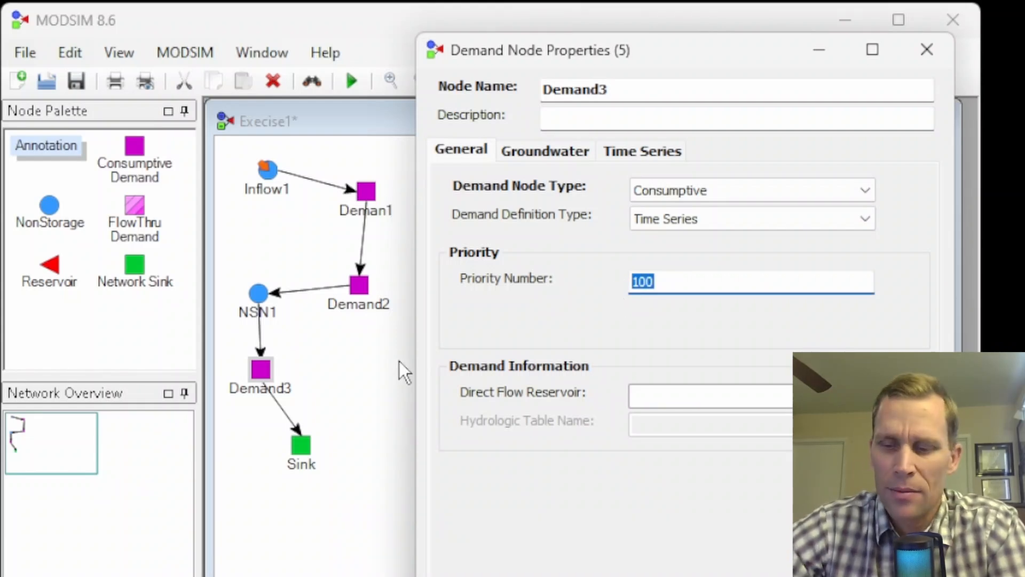
text(60)
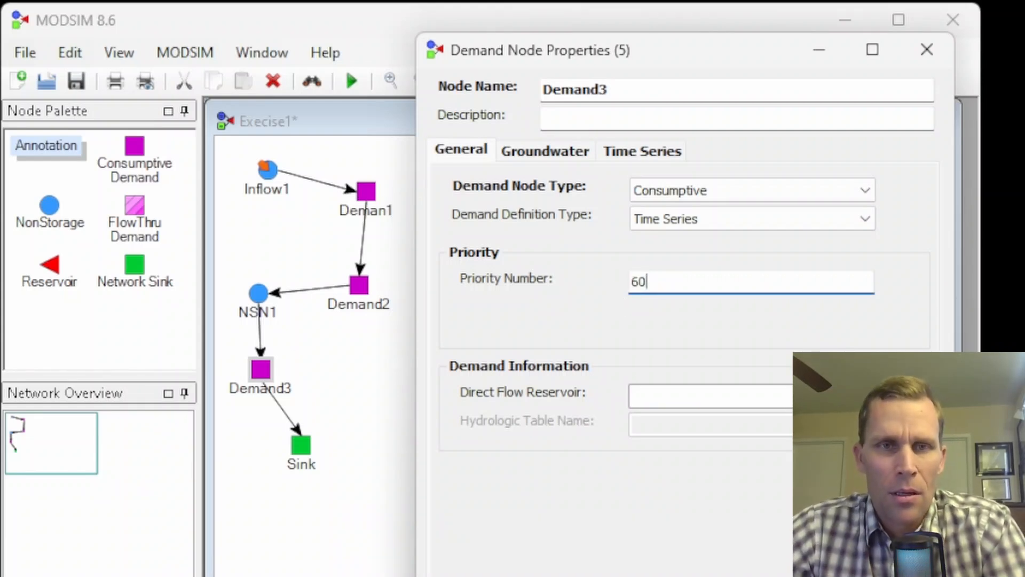
key(Return)
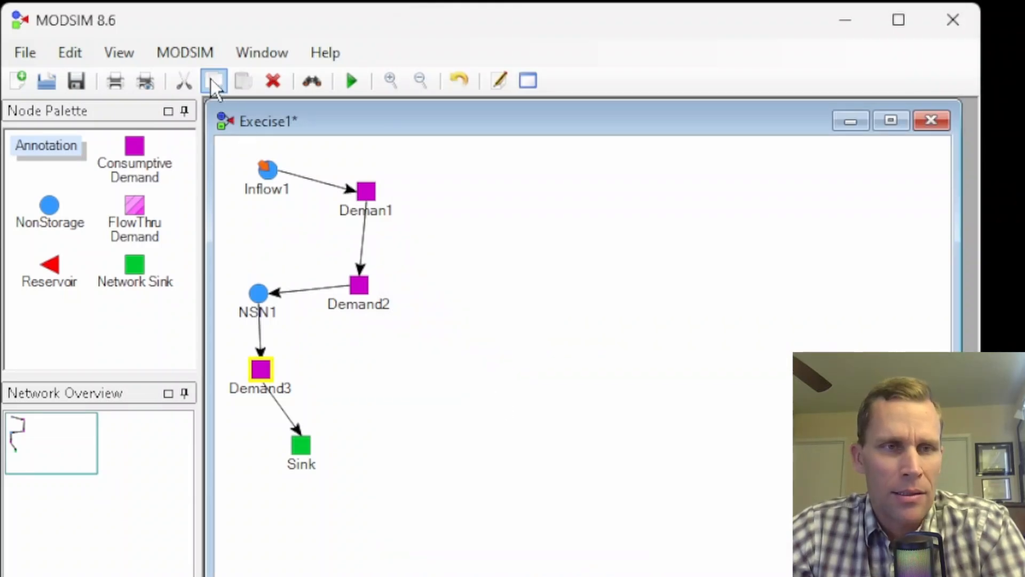
Step: Save the Execise1 network and run the MODSIM simulation on it
click(78, 82)
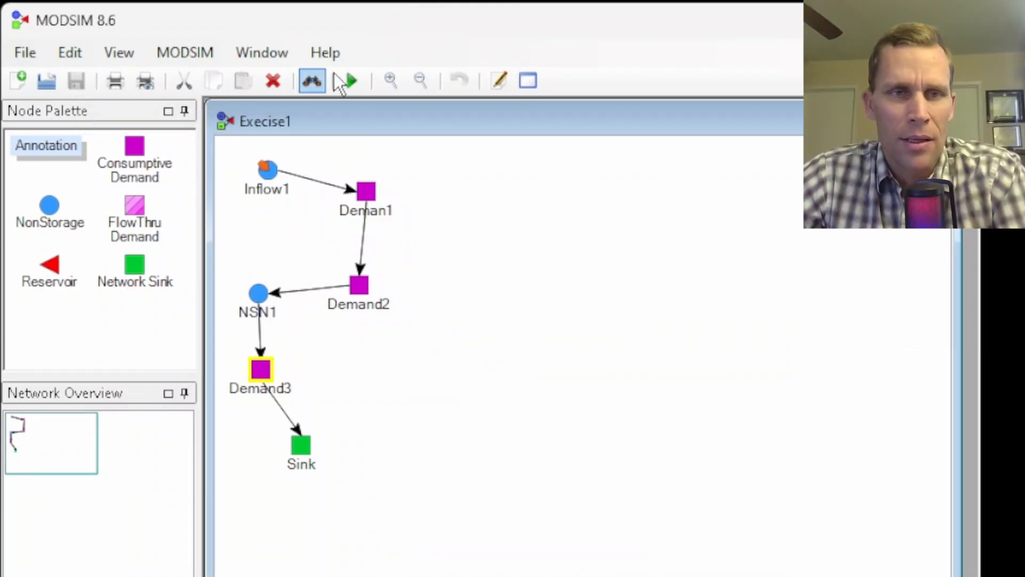
click(352, 79)
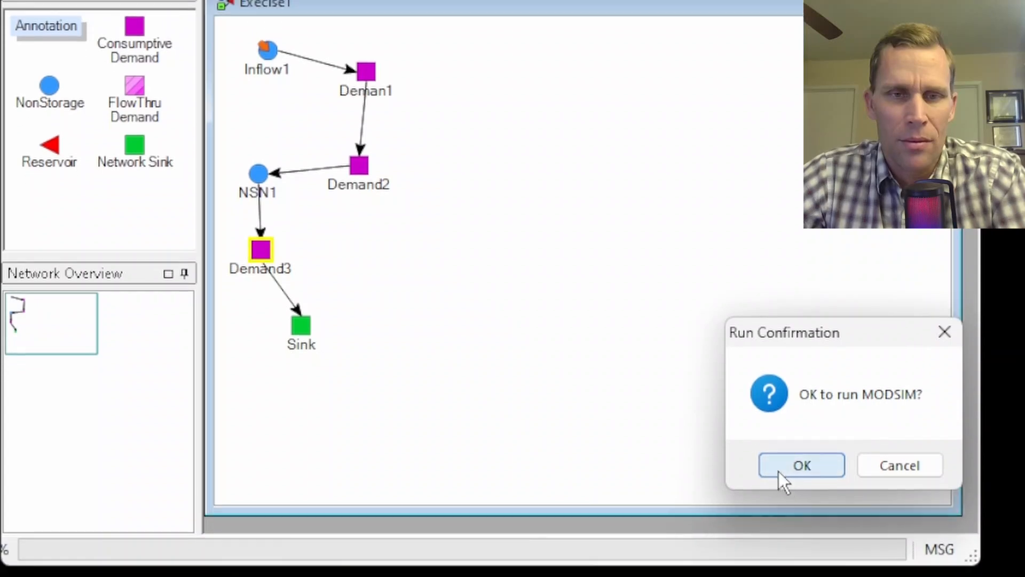
click(777, 471)
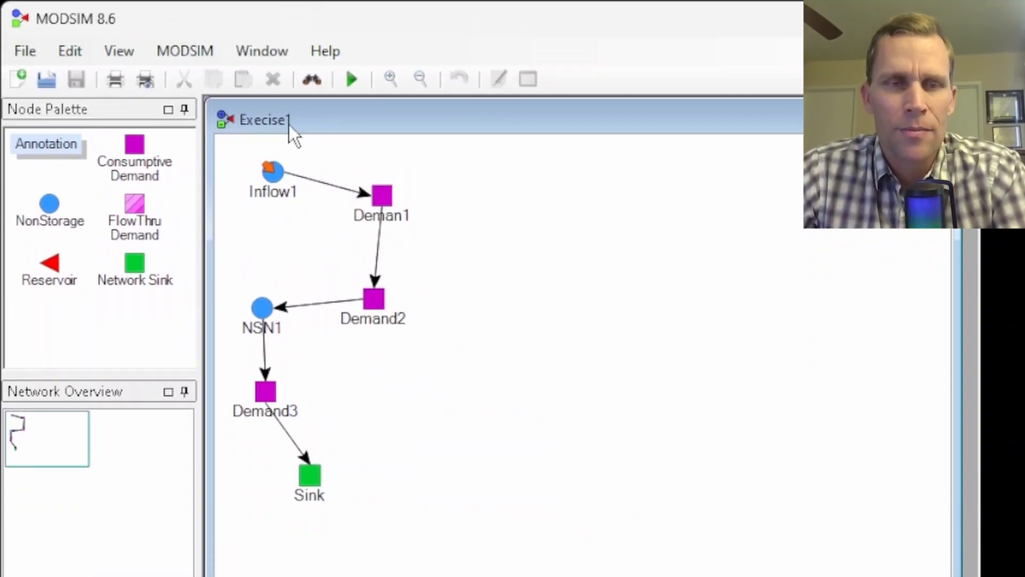
Step: View the simulated flow plot of the link from Inflow1 to Deman1, and close the output display
click(323, 185)
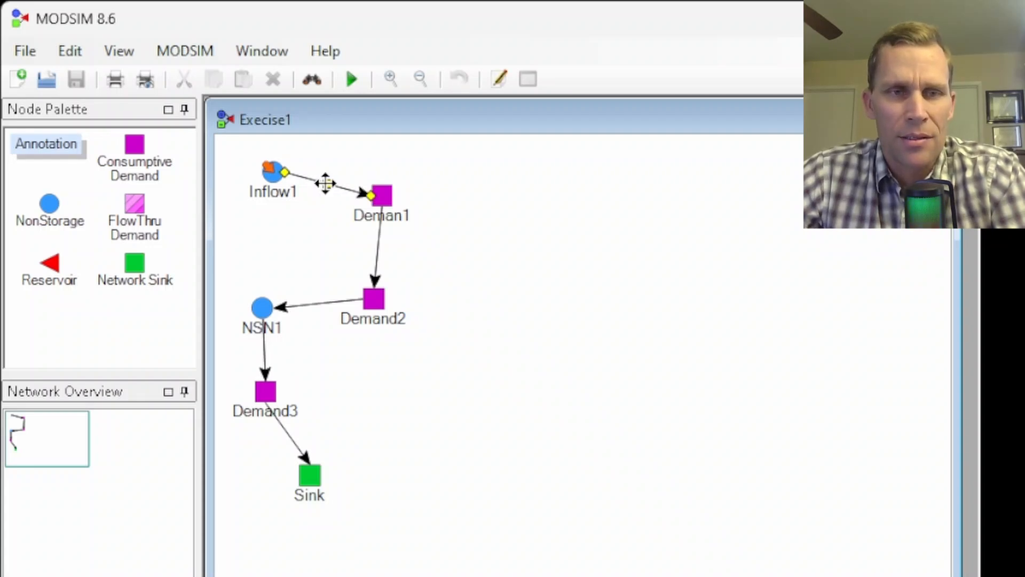
right_click(325, 183)
click(395, 415)
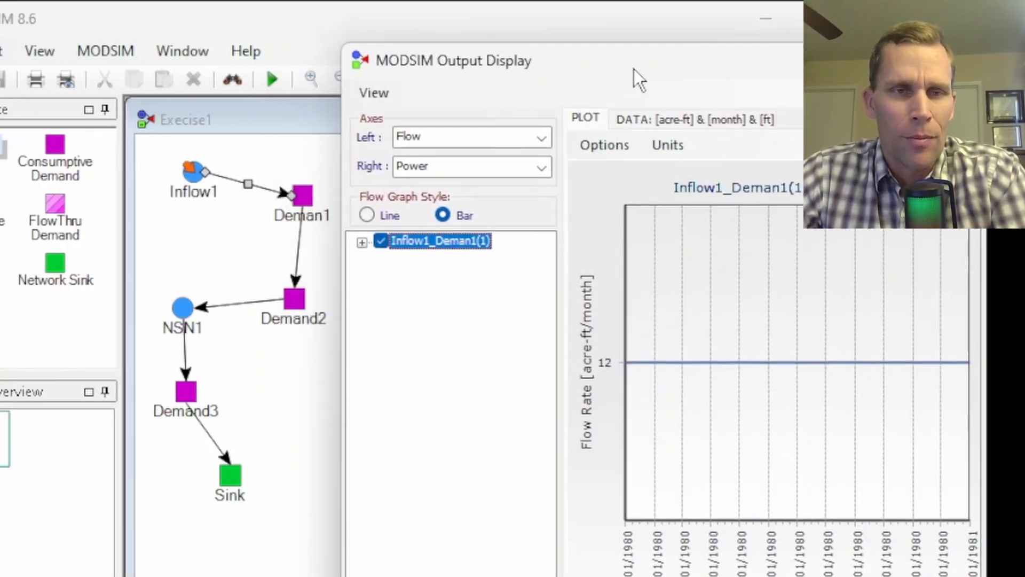
drag(633, 69, 648, 75)
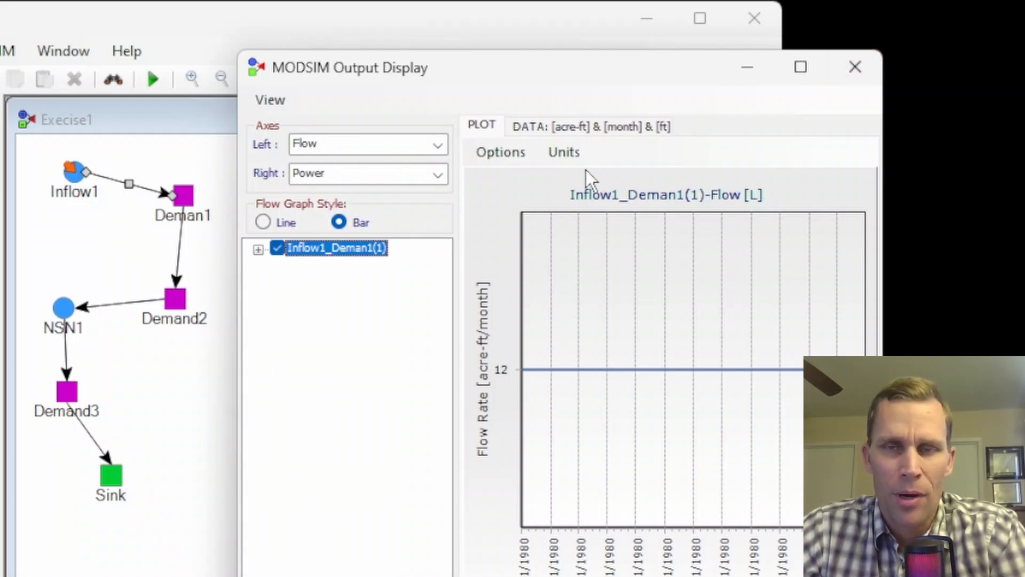
click(855, 67)
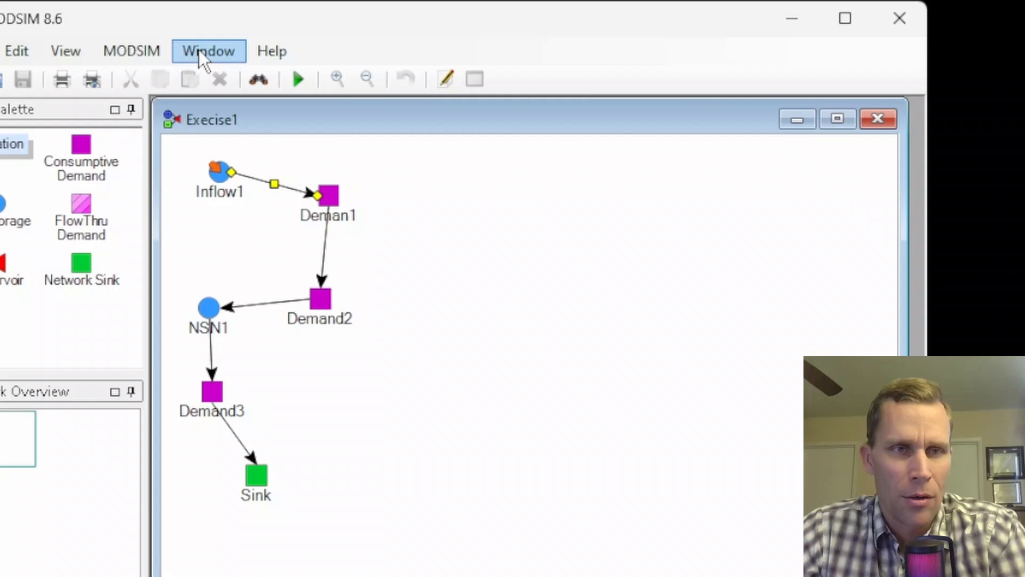
Step: Turn on direct output display for network objects, and open the flow plot of the Inflow1–Deman1 link beside the network
click(141, 52)
click(171, 253)
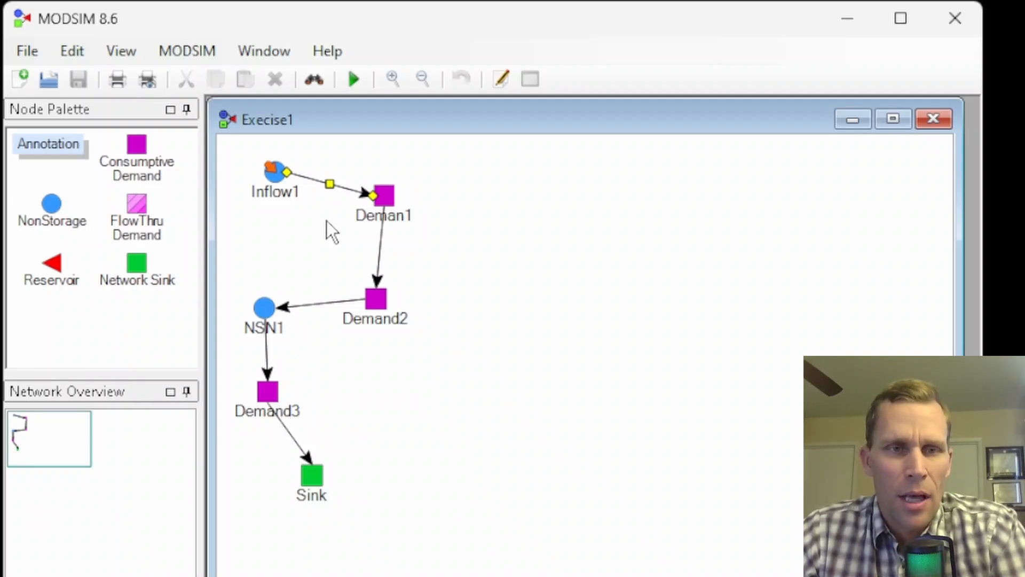
drag(325, 185, 328, 184)
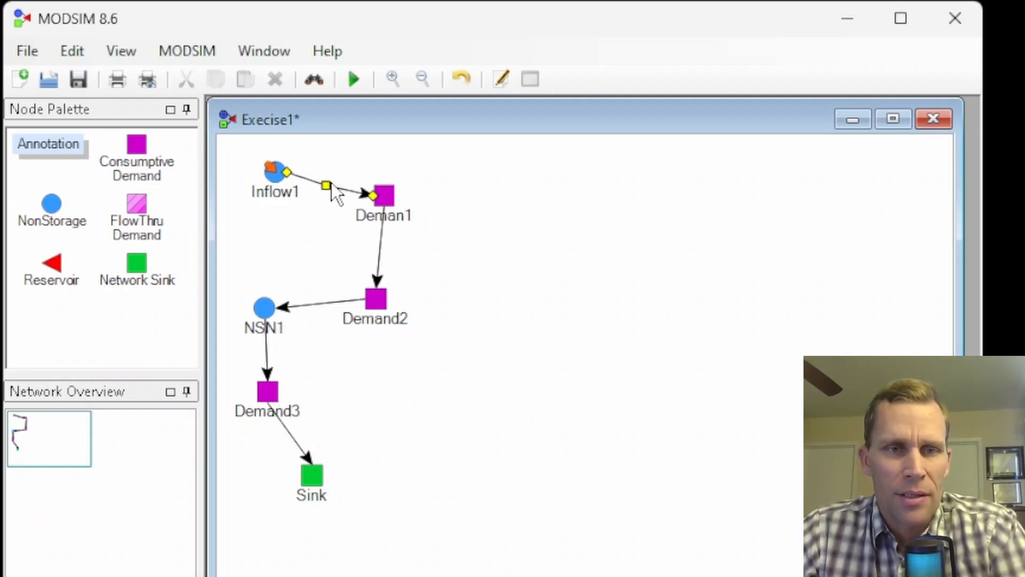
click(331, 183)
double_click(326, 185)
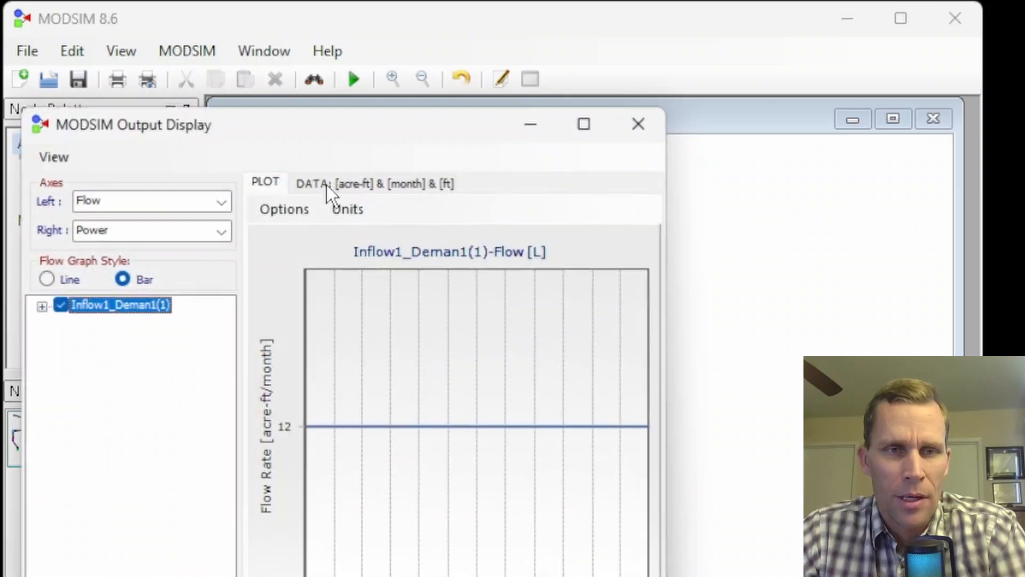
drag(230, 116, 654, 68)
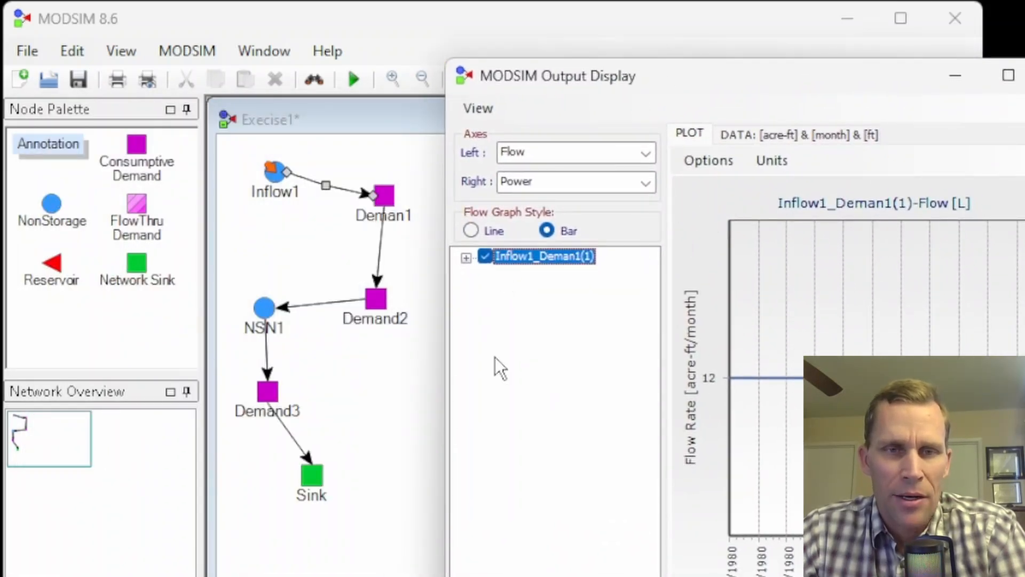
Step: Add the Deman1–Demand2, Demand2–NSN1 and Demand3–Sink links to the flow plot, keeping the output display clear of the network
double_click(381, 241)
click(91, 307)
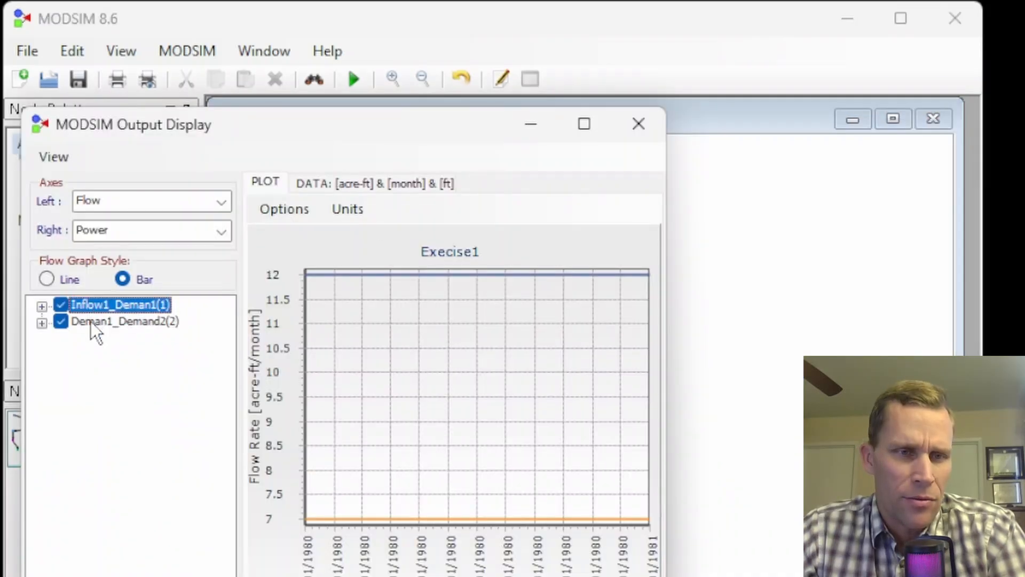
click(91, 321)
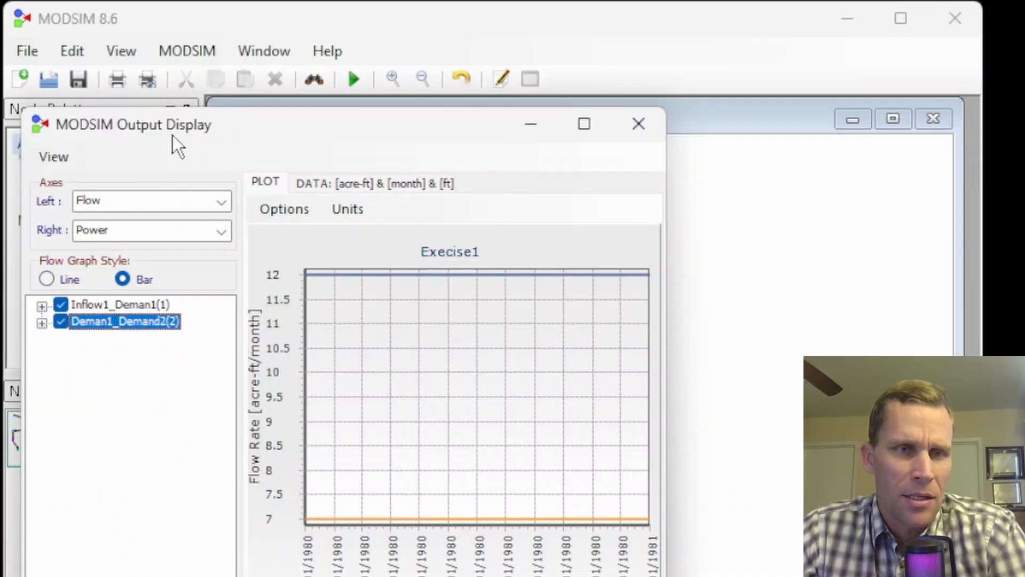
drag(203, 123, 198, 550)
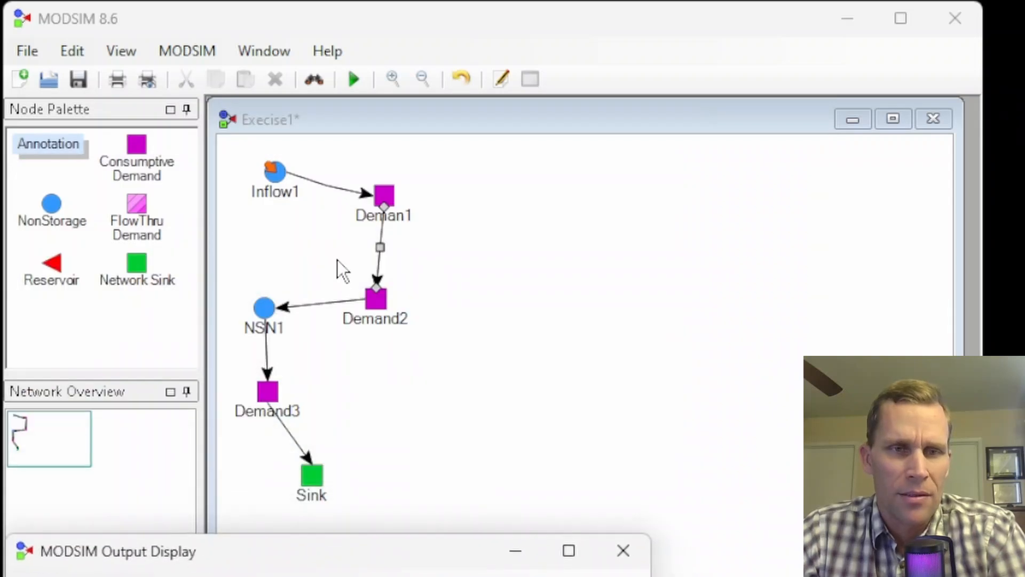
click(328, 305)
drag(319, 126, 298, 528)
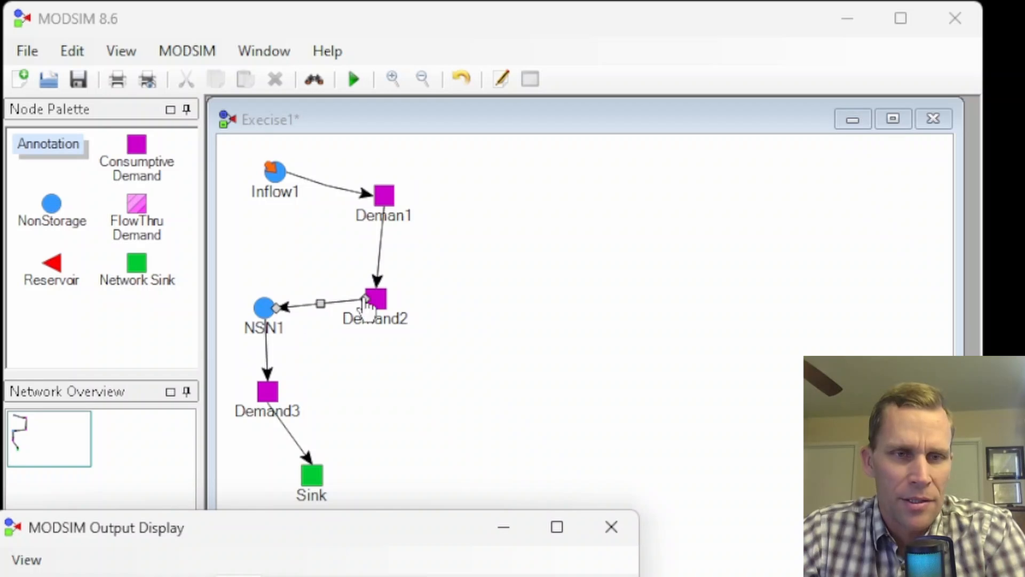
click(290, 437)
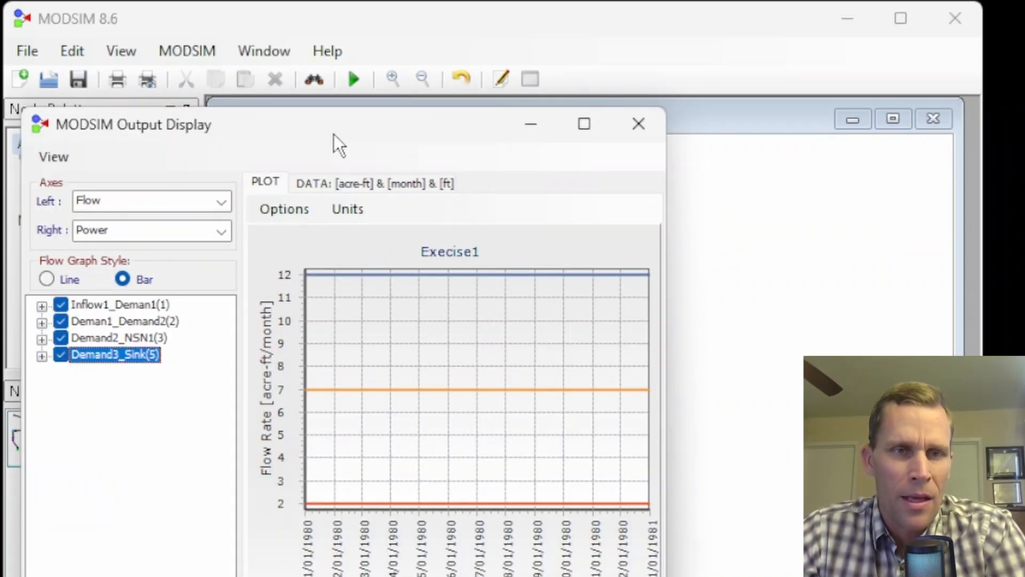
drag(335, 133, 748, 85)
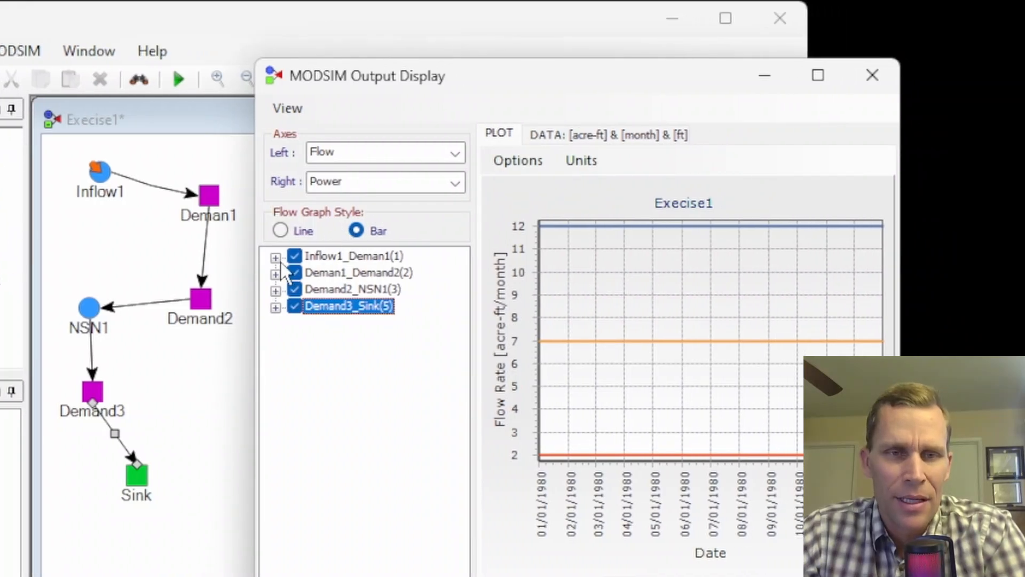
Step: Examine which output variables are available for each of the four plotted links, collapsing each link's list again
click(267, 250)
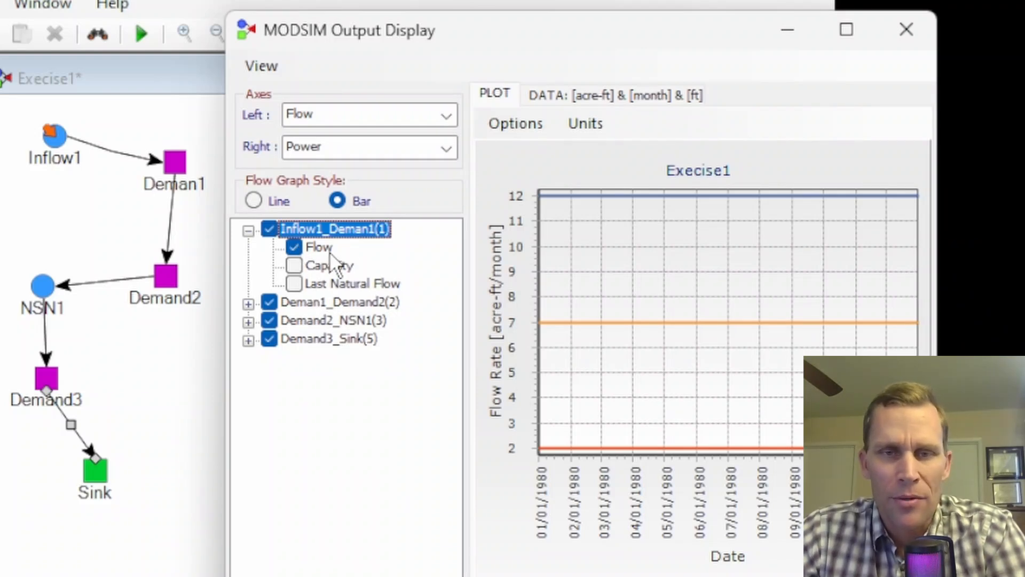
click(248, 230)
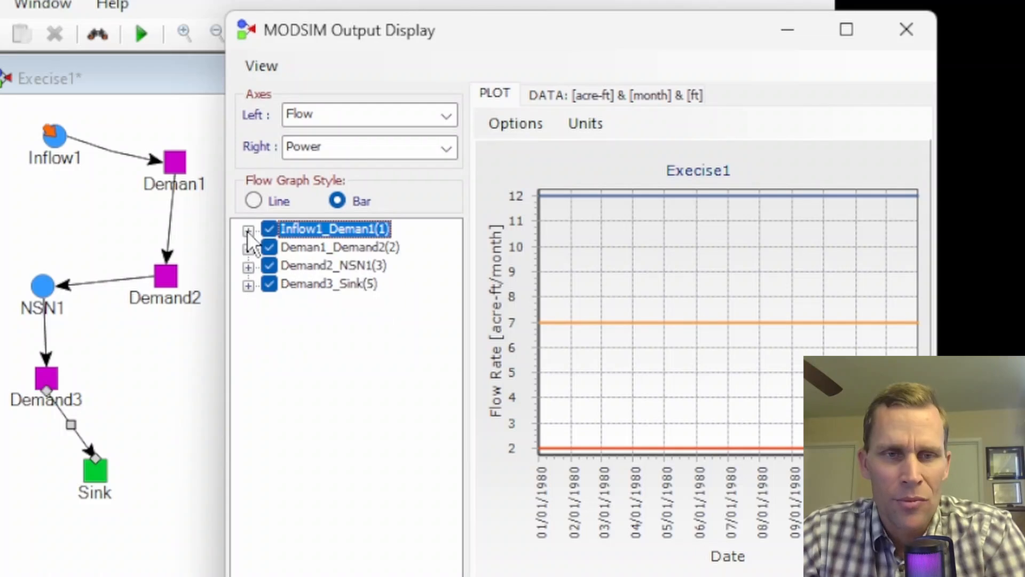
click(248, 249)
click(248, 249)
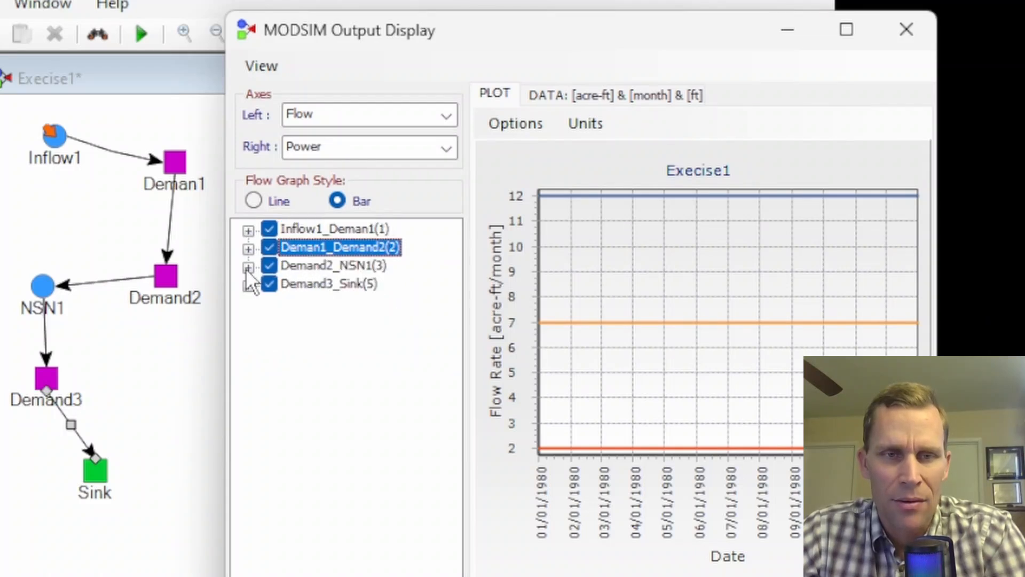
click(249, 267)
click(249, 268)
click(248, 286)
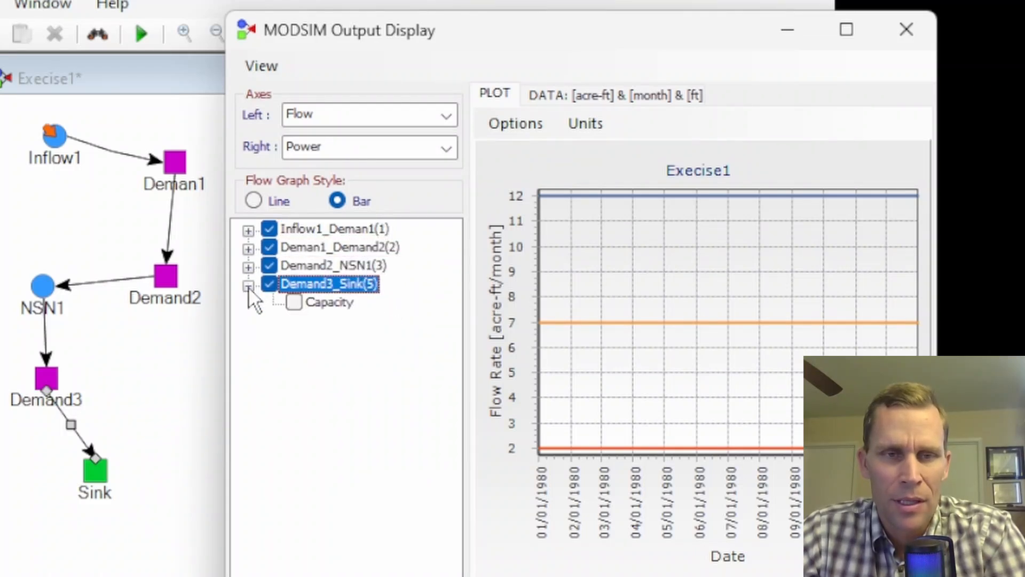
click(248, 286)
Step: Compare the link flows by hiding all plots except Inflow1–Deman1, restoring the other three one by one, and closing the output display
click(268, 262)
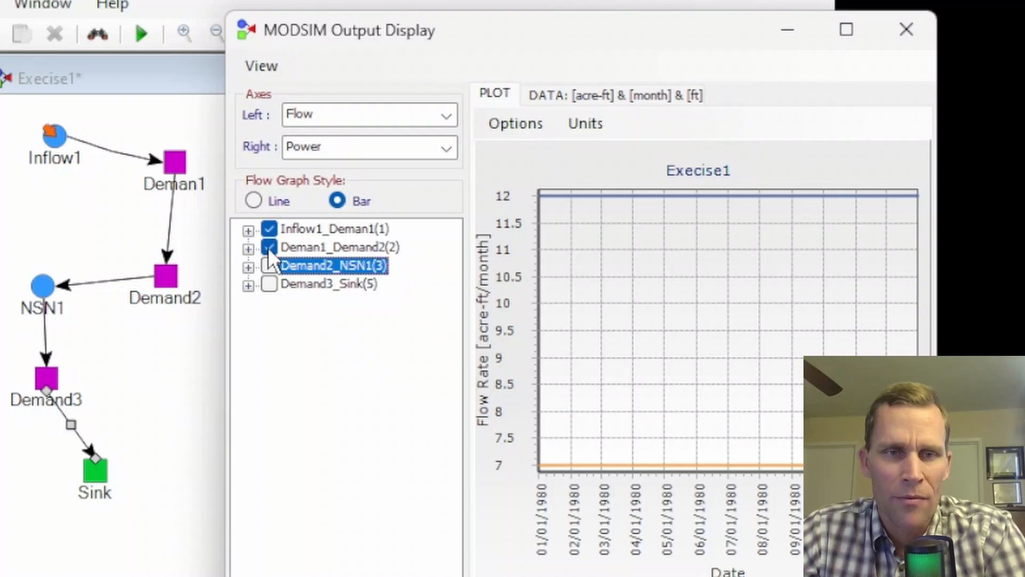
click(268, 247)
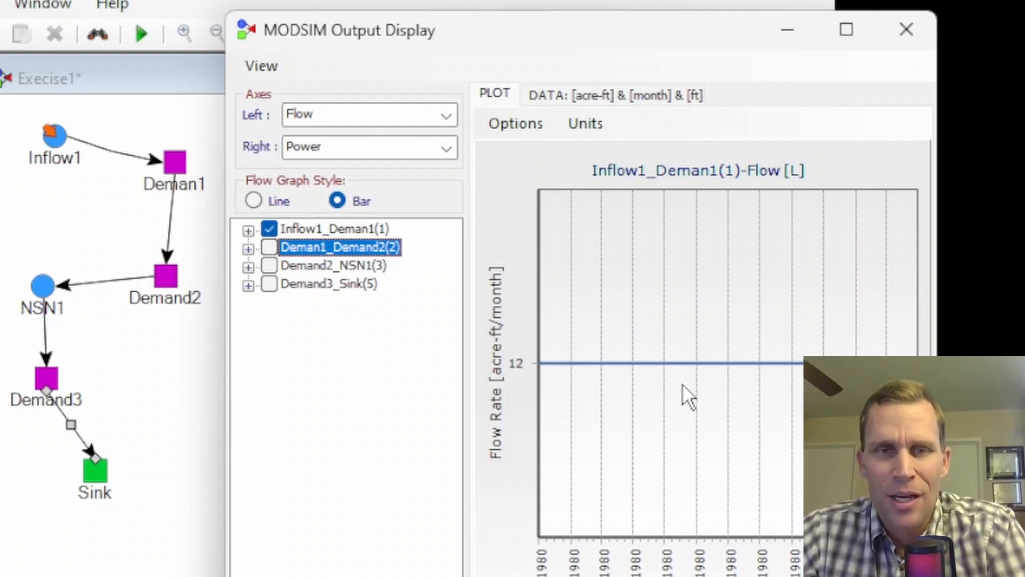
click(269, 247)
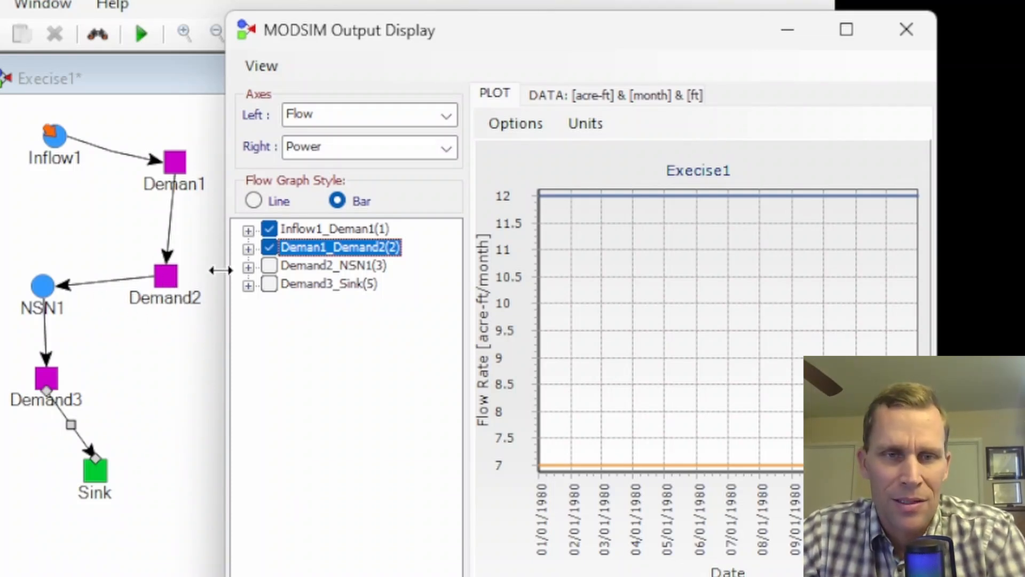
click(269, 266)
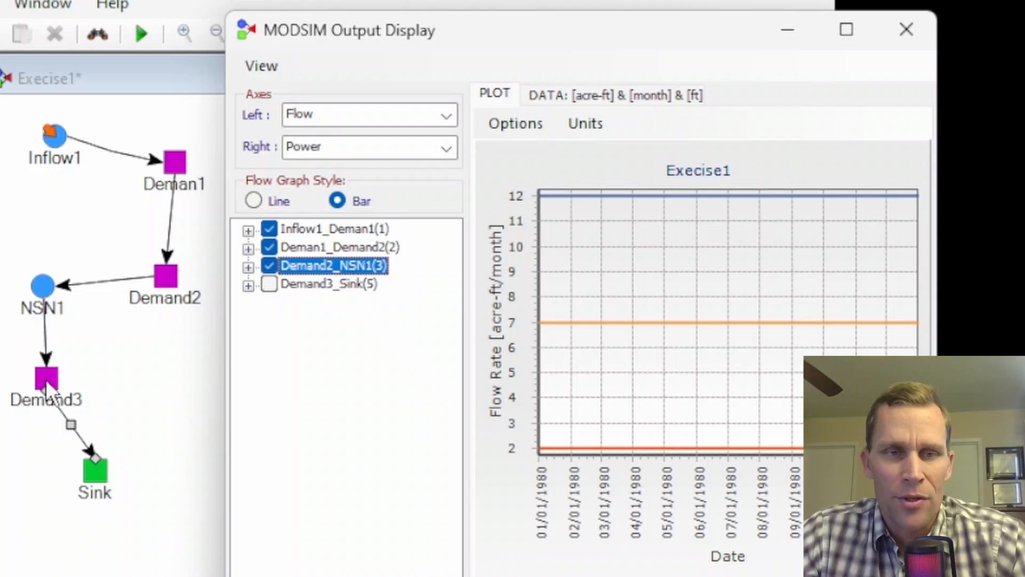
click(268, 284)
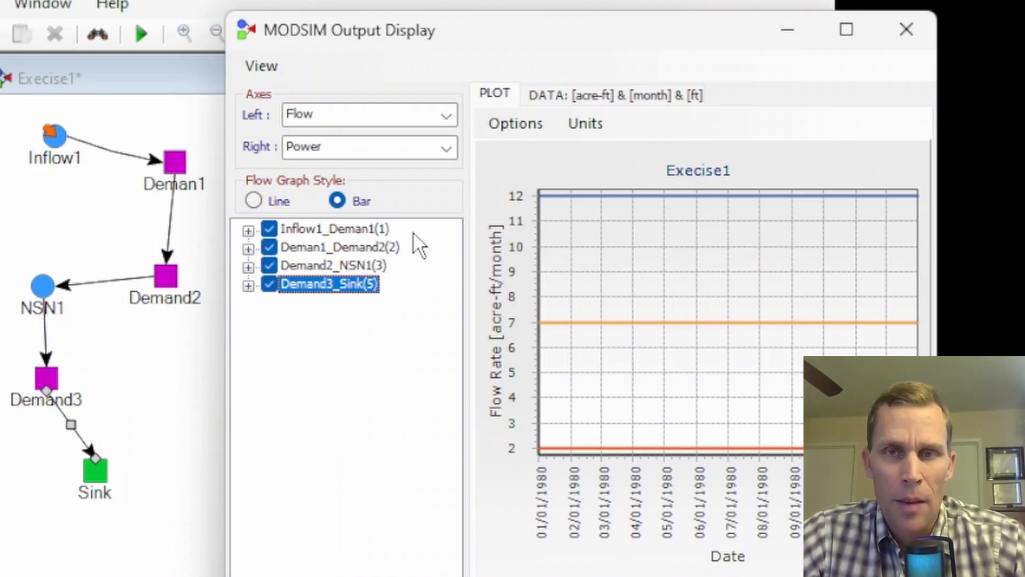
click(905, 31)
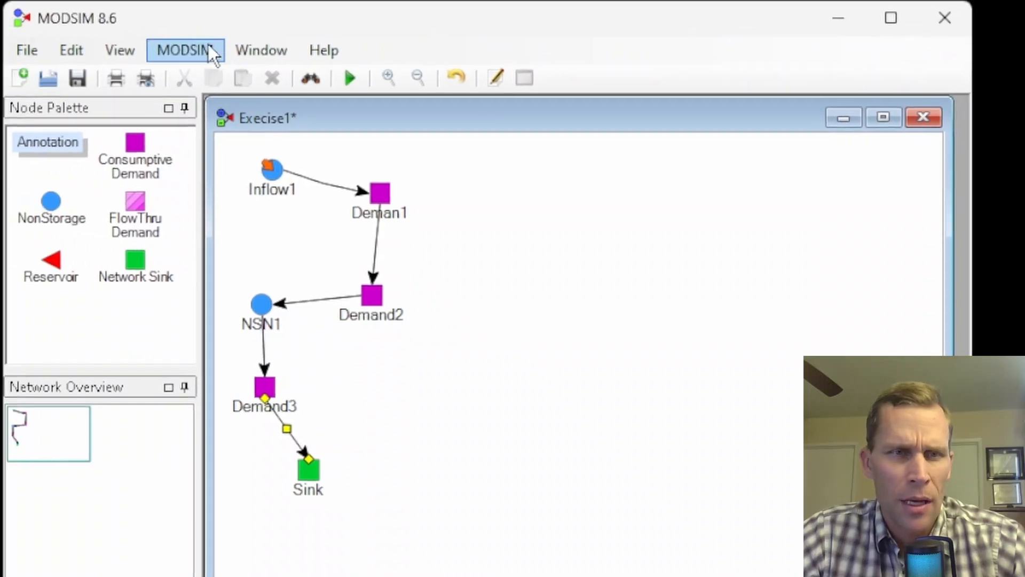
Step: Turn off Graphing Mode for network objects, and select the link from Deman1 to Demand2
click(187, 49)
click(218, 249)
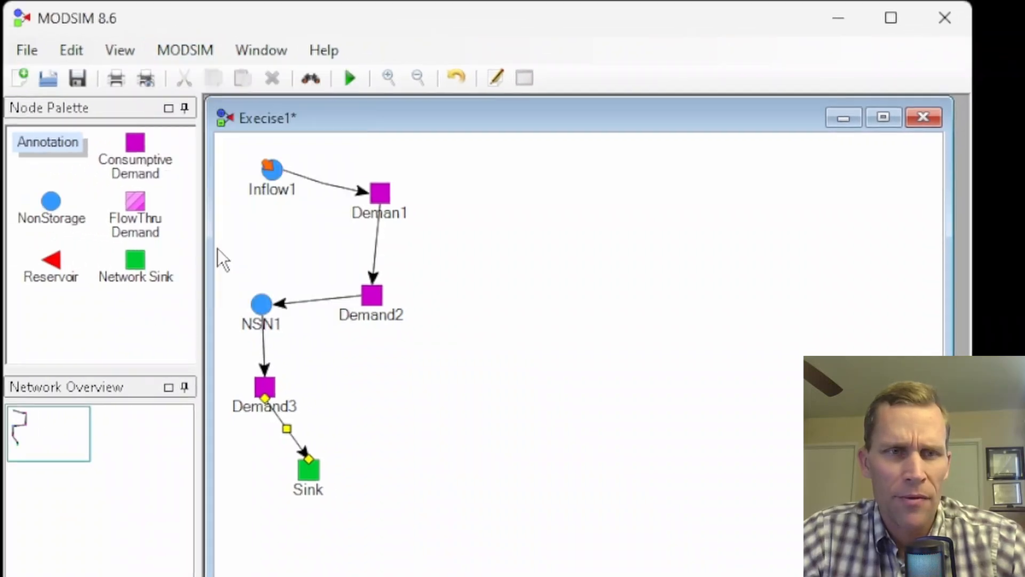
click(185, 52)
click(456, 77)
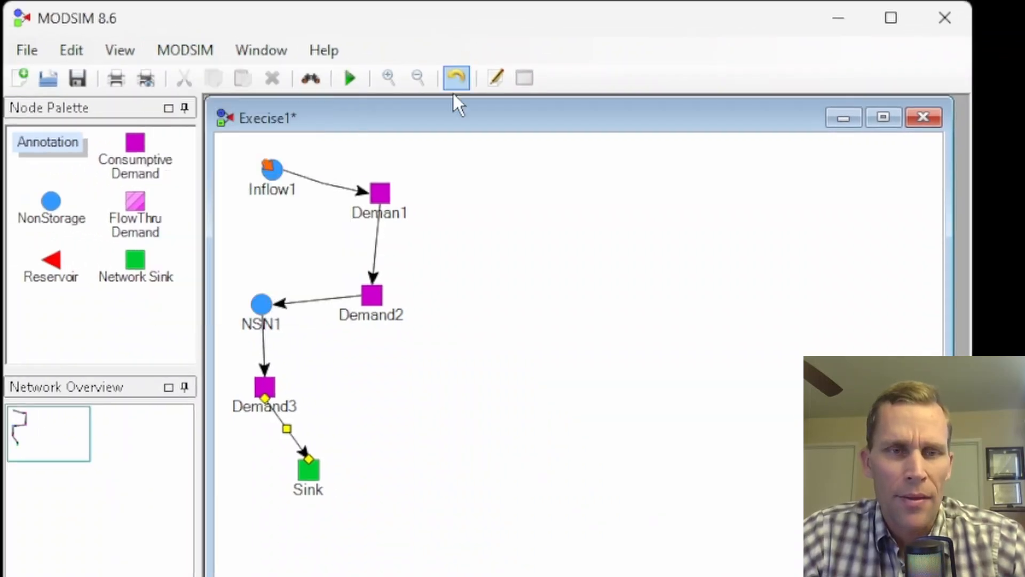
click(378, 247)
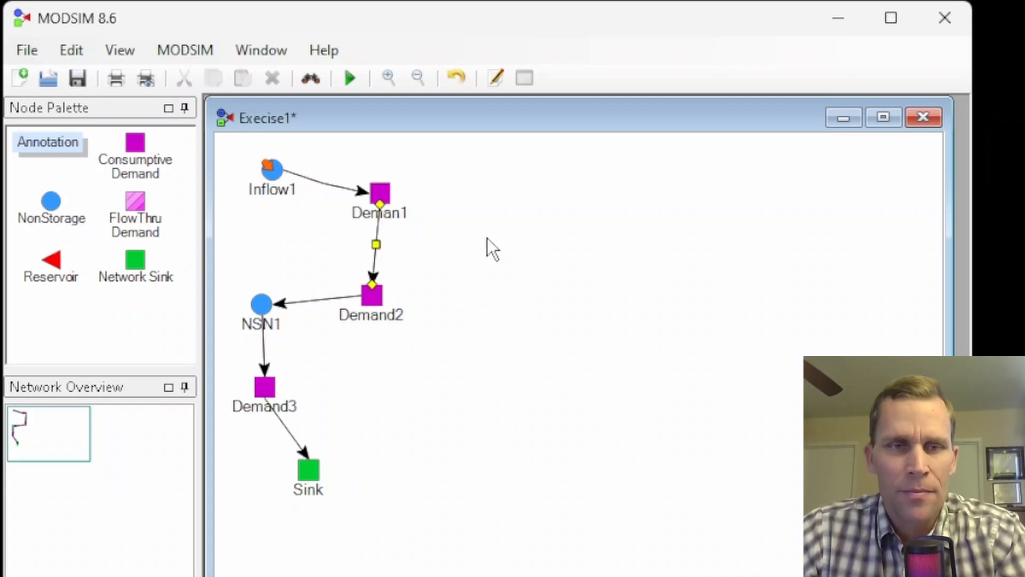
Step: Change the demand node type of Demand2 to Flow Thru, keeping its properties dialog clear of the network
double_click(383, 314)
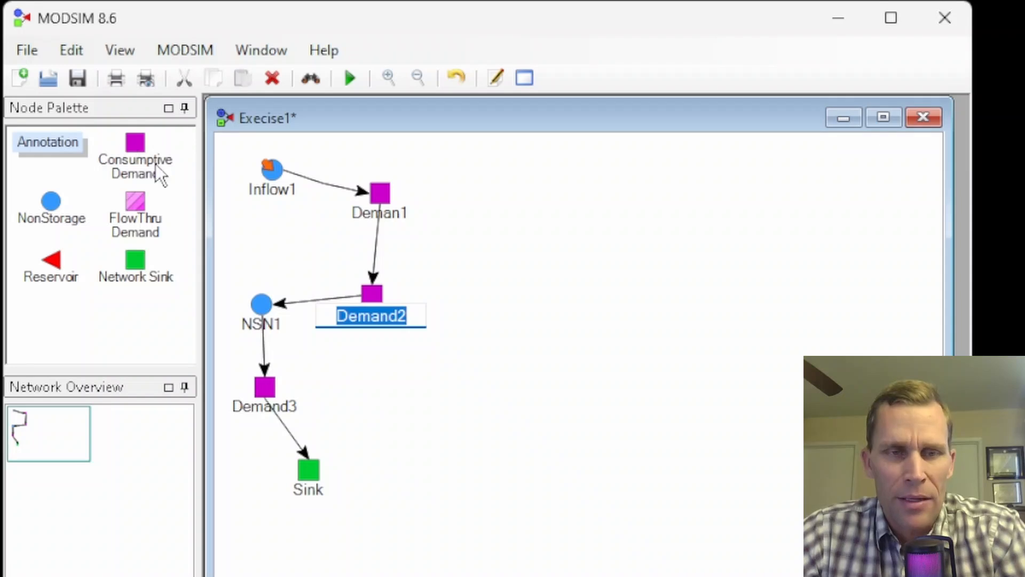
right_click(372, 299)
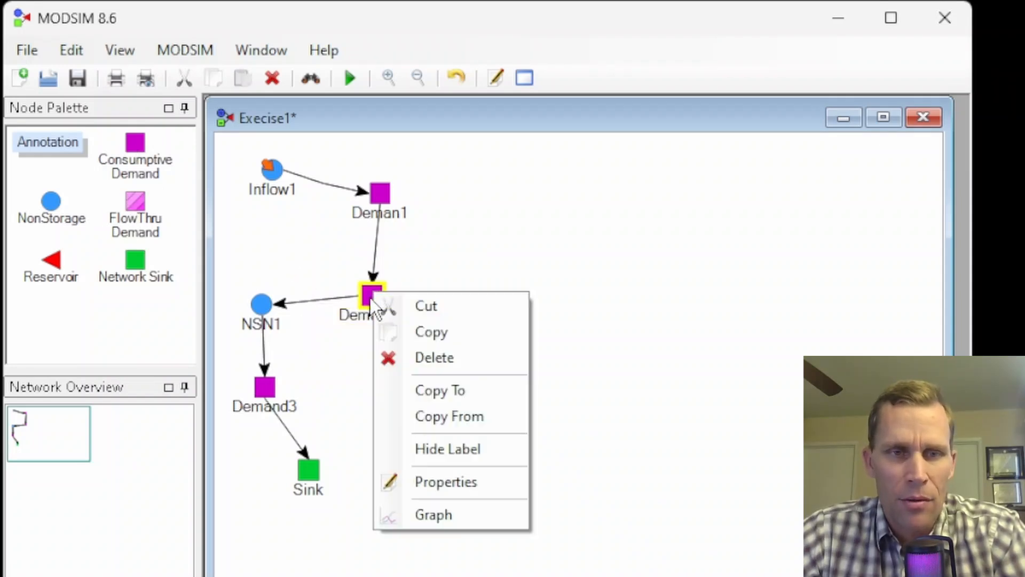
click(444, 480)
drag(292, 126, 694, 45)
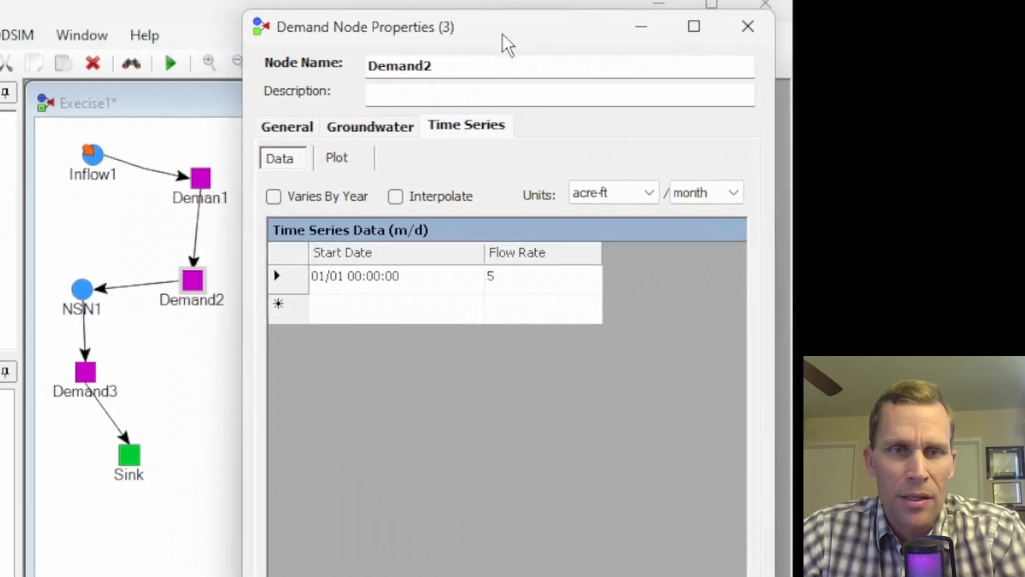
click(478, 144)
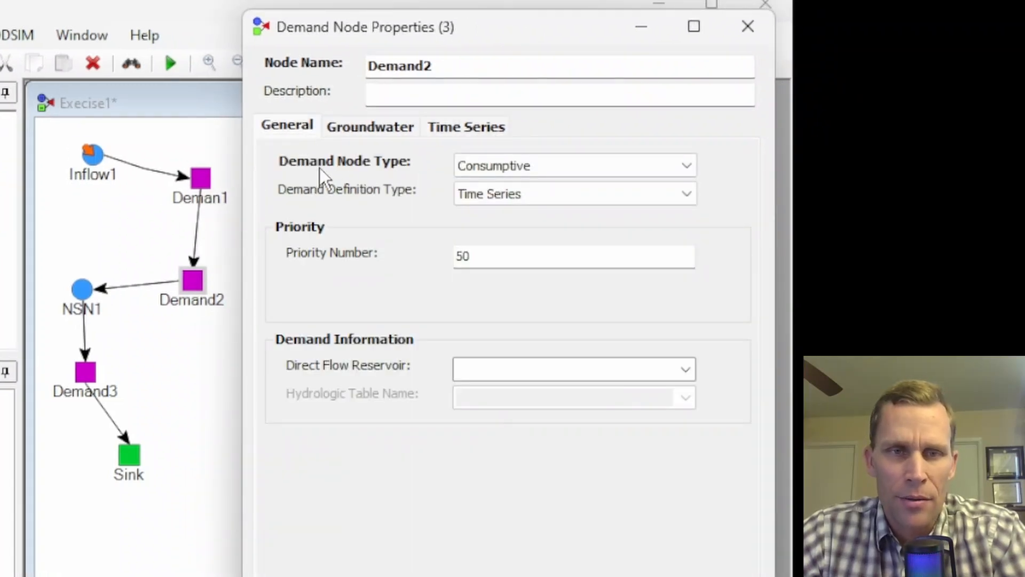
click(592, 163)
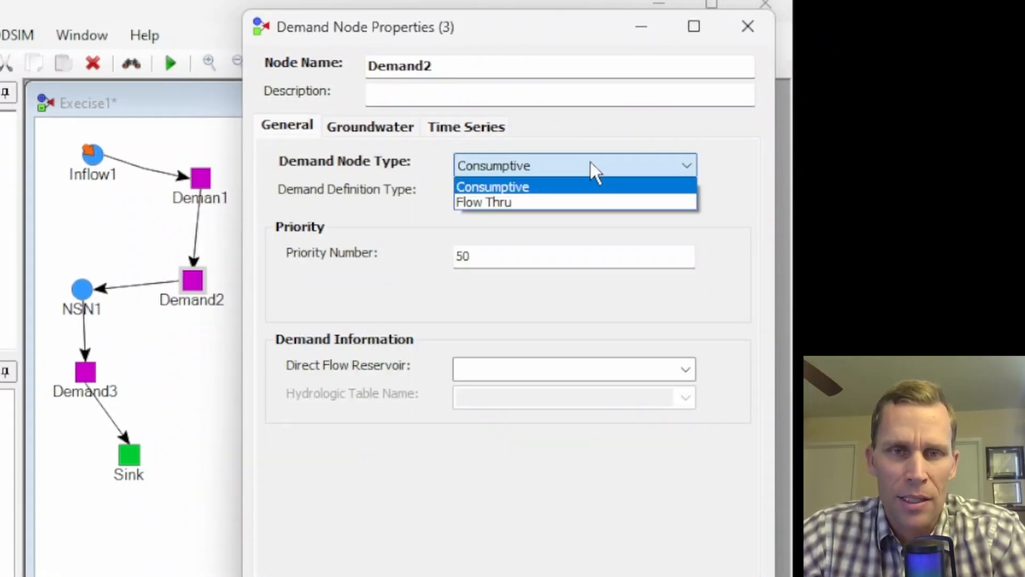
click(496, 200)
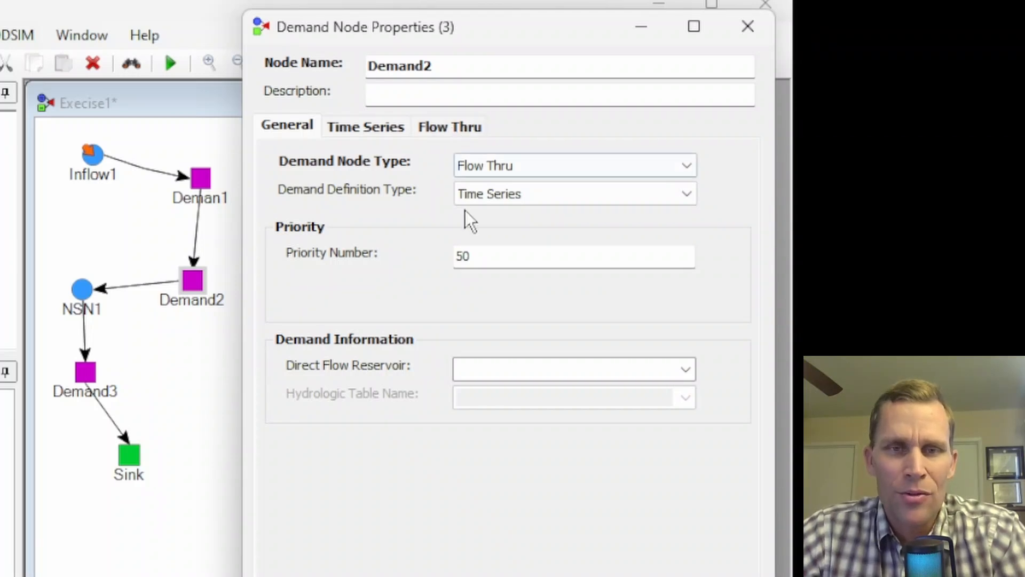
Step: Set Demand2's priority number to 35, and relabel the node FlowThru in the network
drag(483, 252, 441, 252)
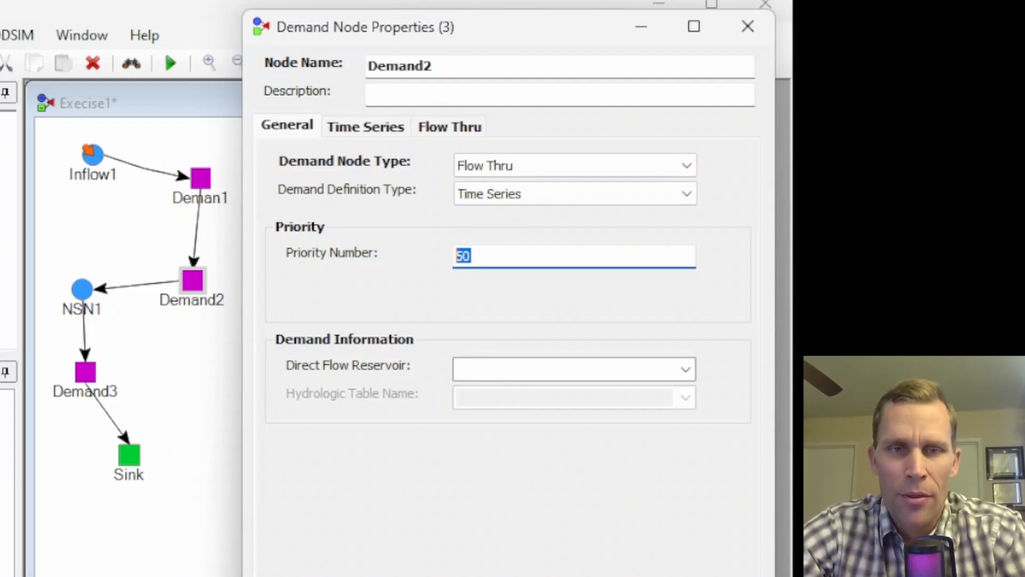
text(35)
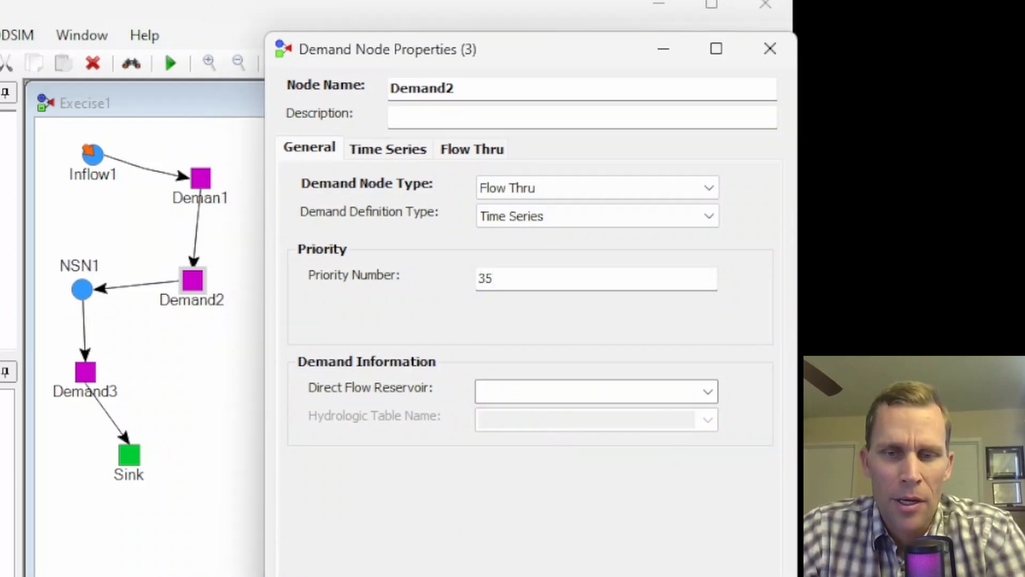
key(Return)
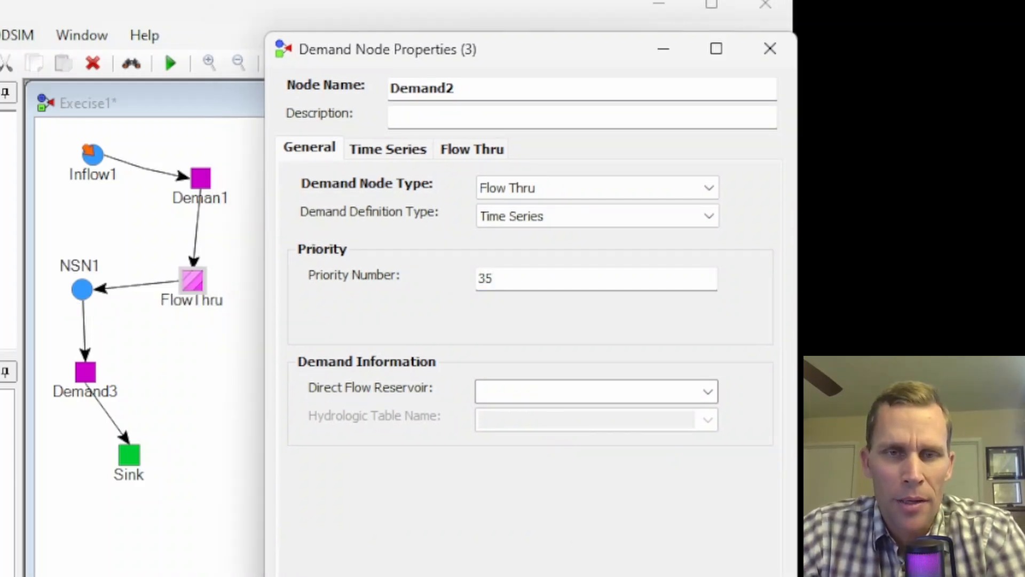
Step: Set the flow-through demand's time series flow rate to 10 acre-ft/month
click(375, 154)
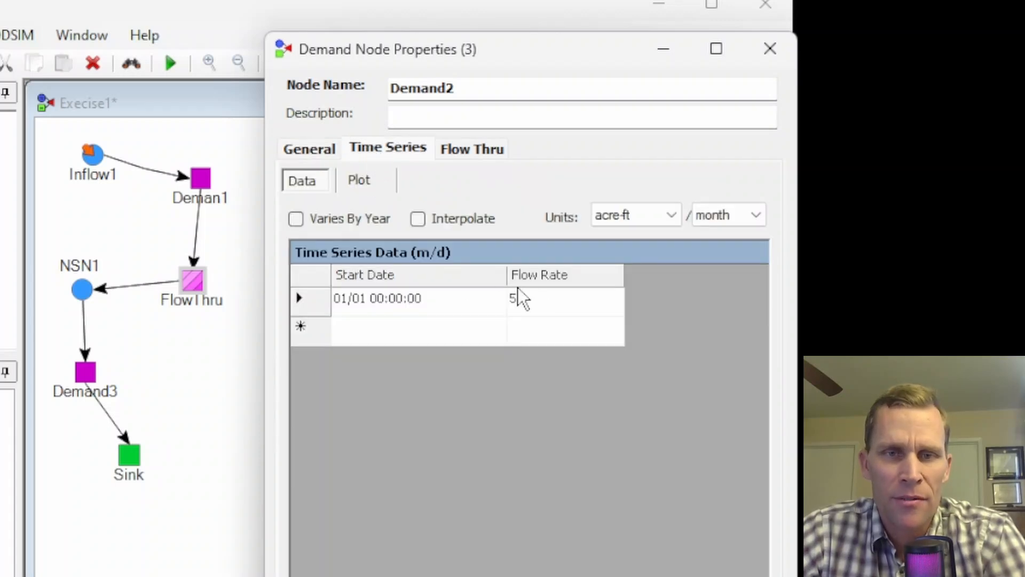
click(540, 294)
drag(539, 295, 491, 303)
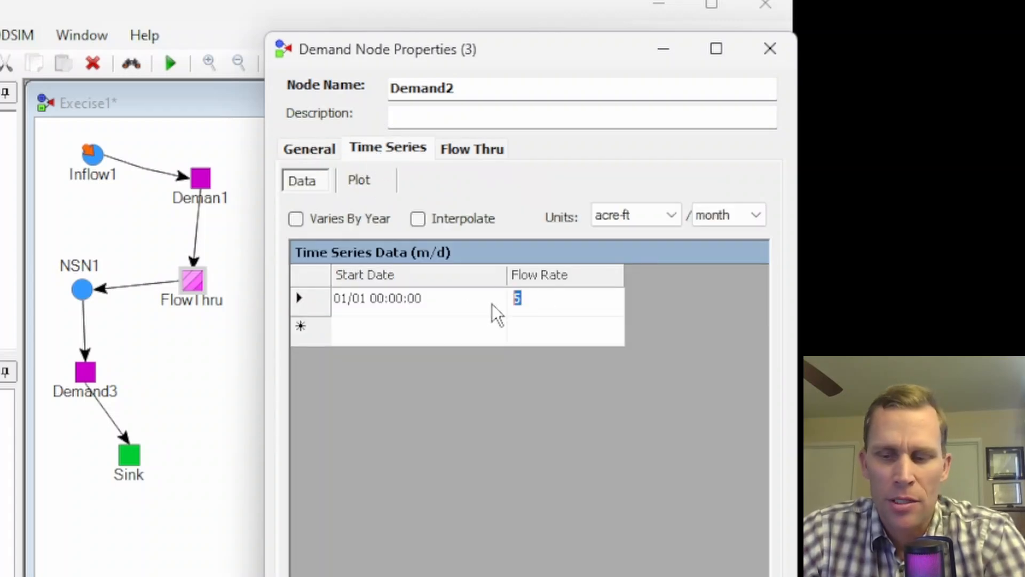
text(10)
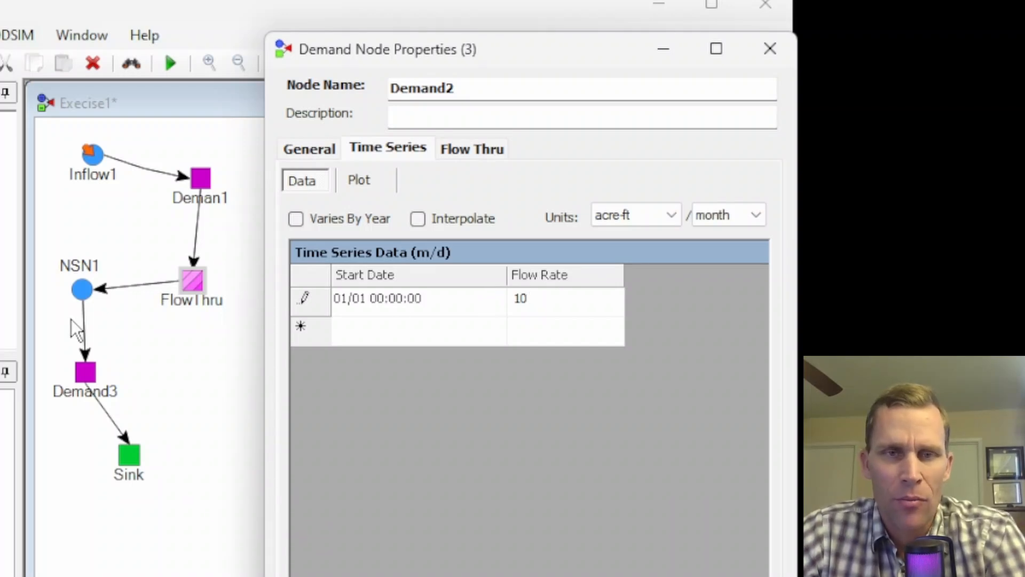
Step: Examine the flow-through demand's bypass credit link, flow-thru node and fraction, rechecking its time series flow rate
click(477, 152)
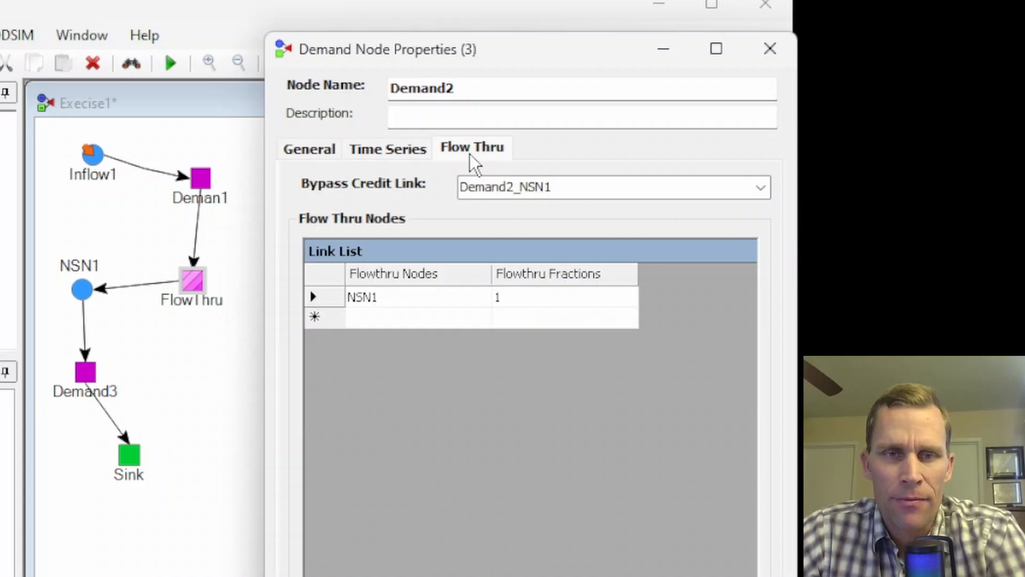
click(499, 187)
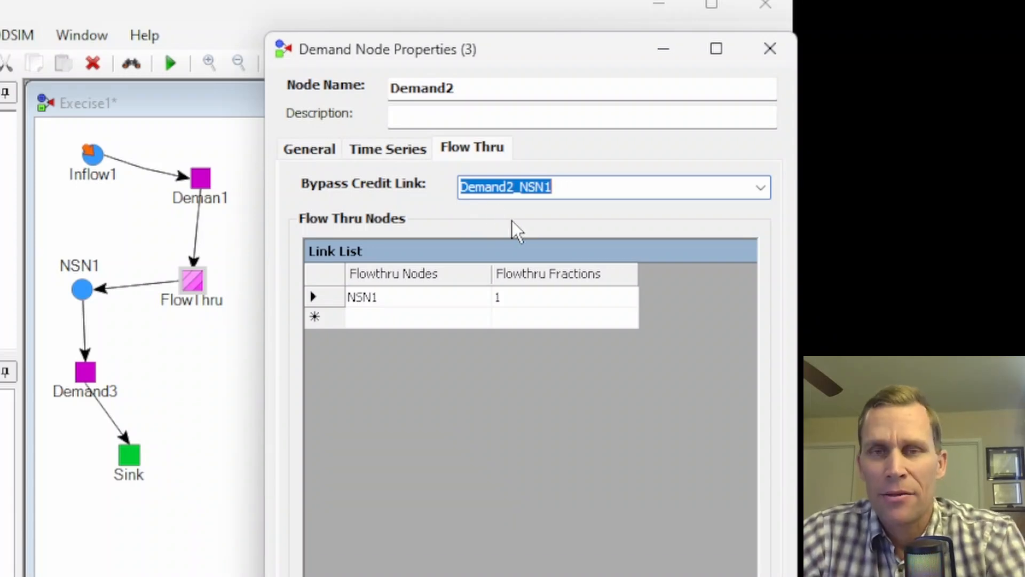
click(377, 154)
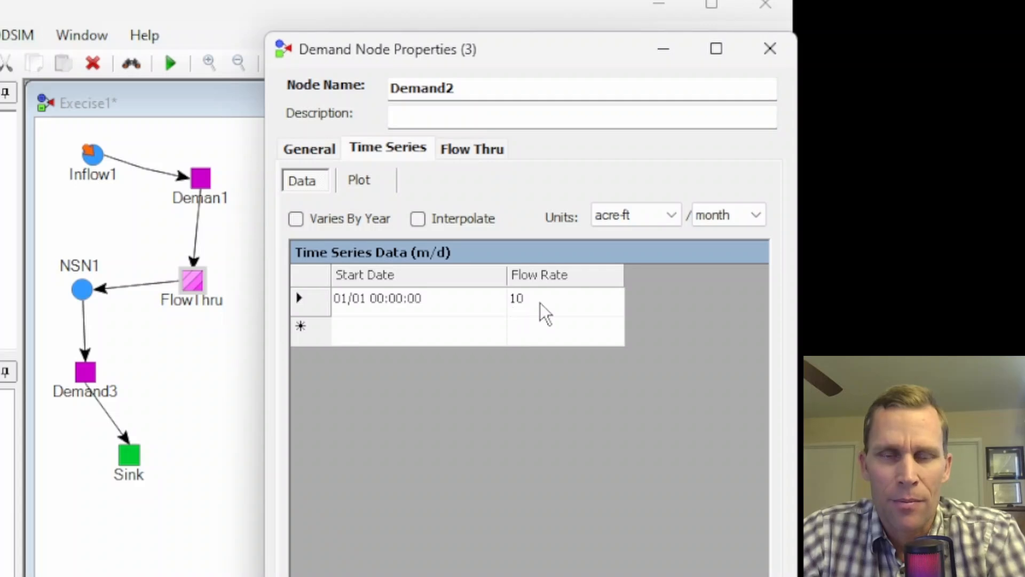
click(470, 161)
click(386, 299)
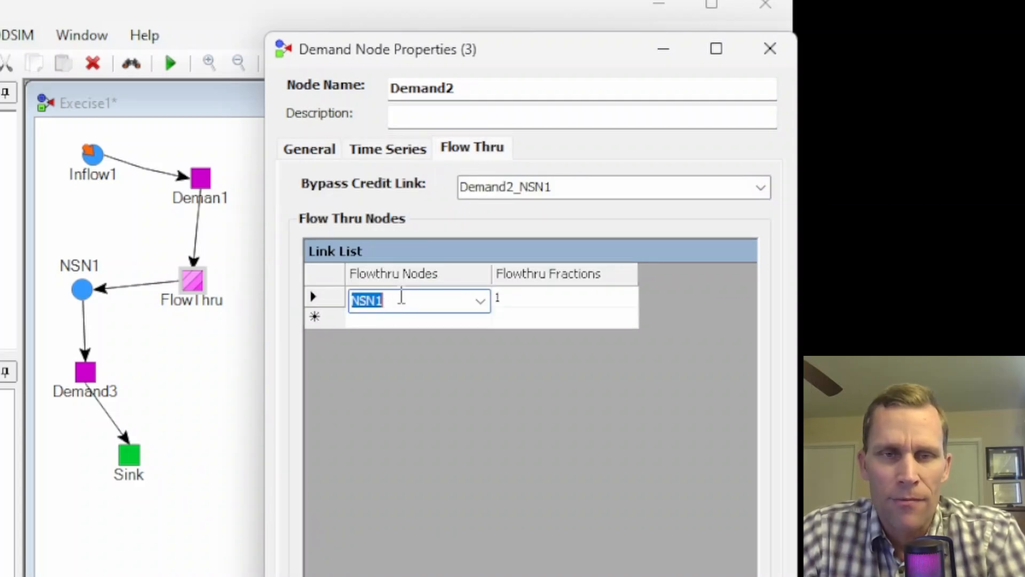
drag(434, 55, 410, 51)
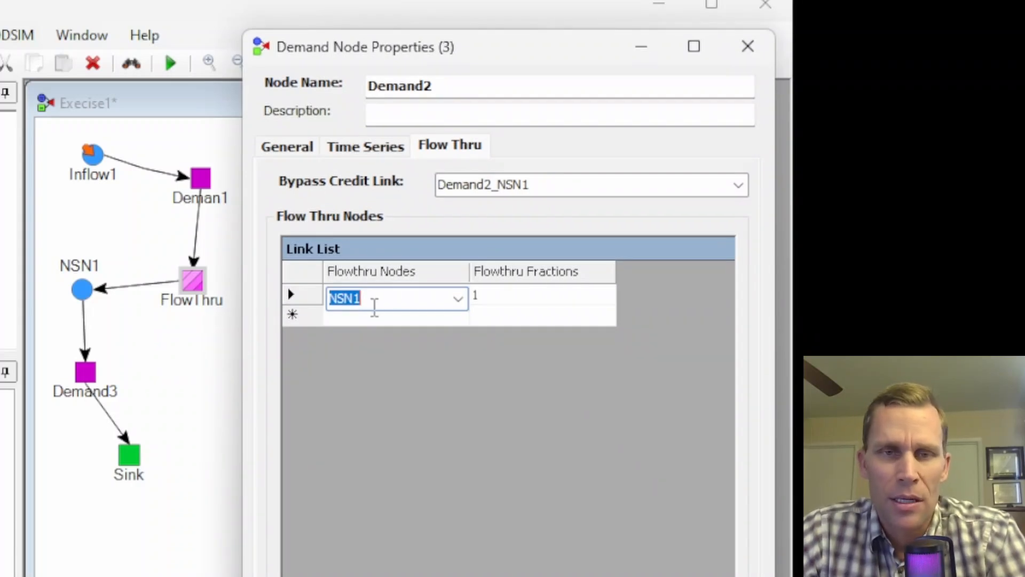
click(495, 300)
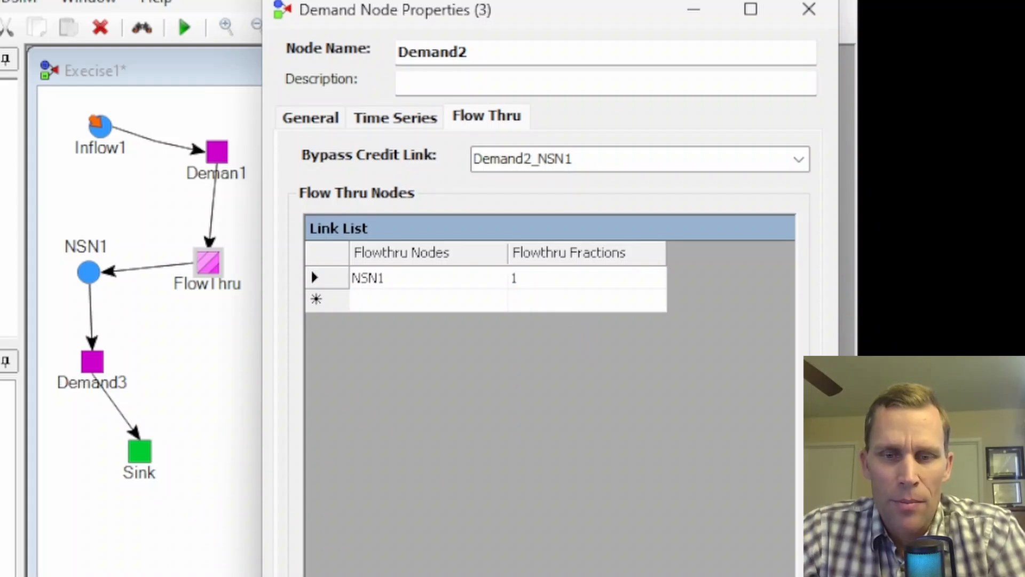
Step: Apply the flow-through demand's property changes and save the network
click(545, 576)
click(360, 383)
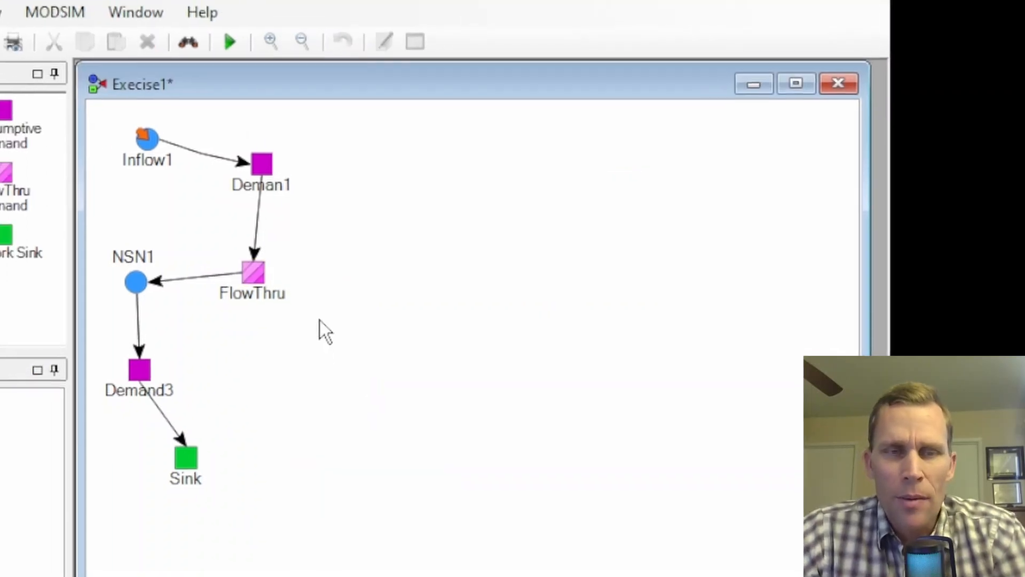
click(5, 61)
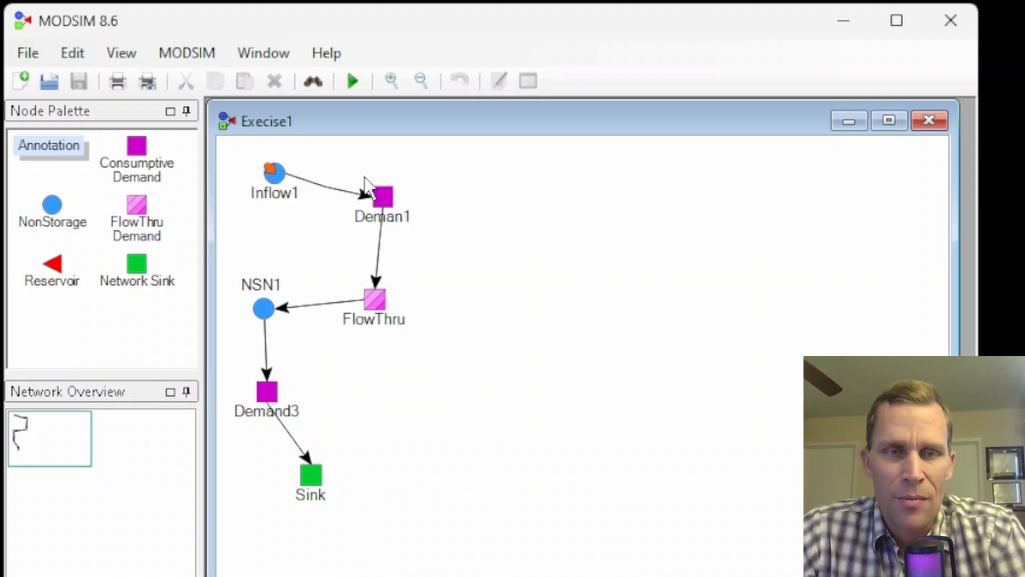
Step: Move the Deman1 label above its node, and run the MODSIM simulation
drag(390, 216, 399, 174)
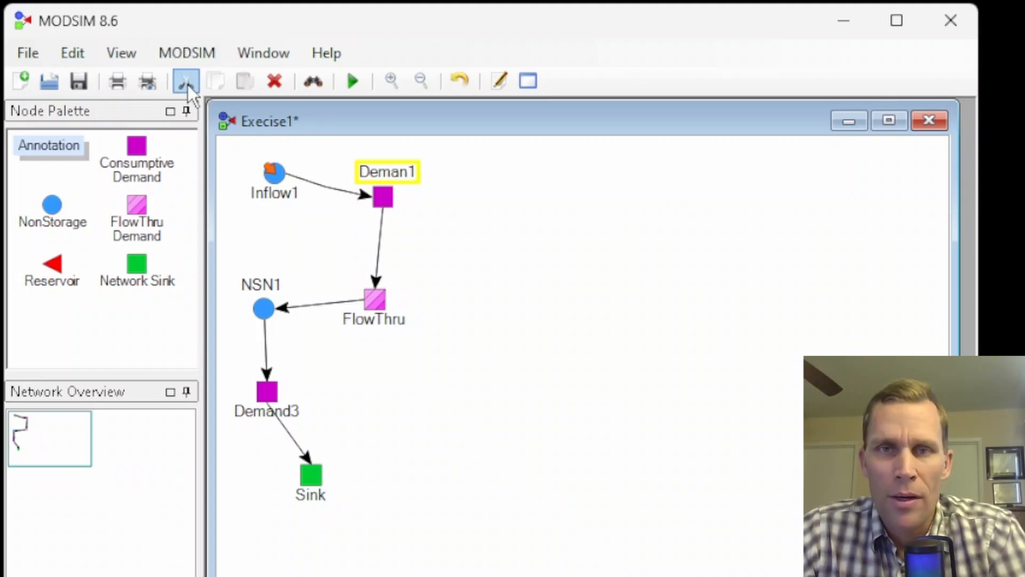
click(187, 54)
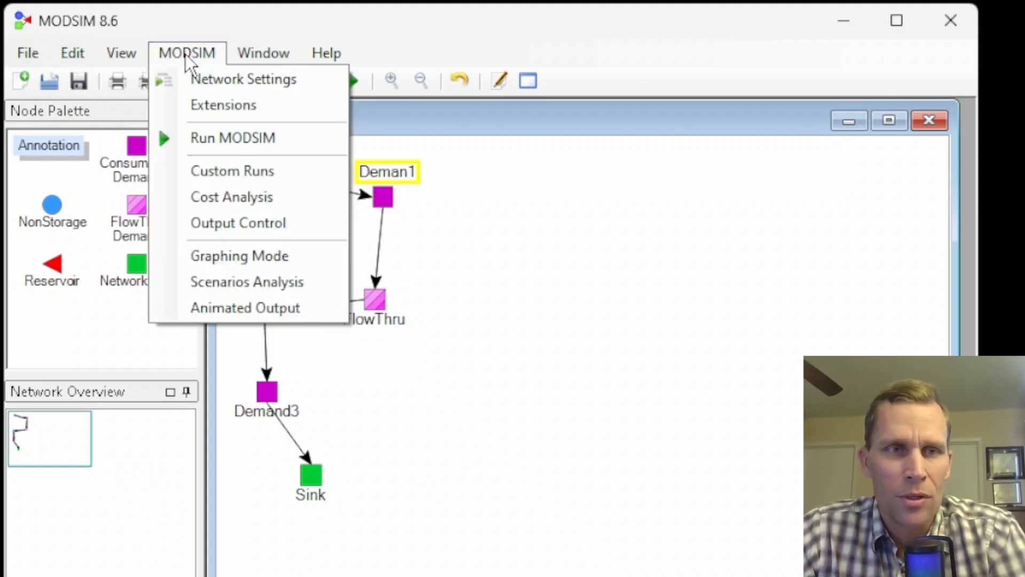
click(205, 138)
click(751, 573)
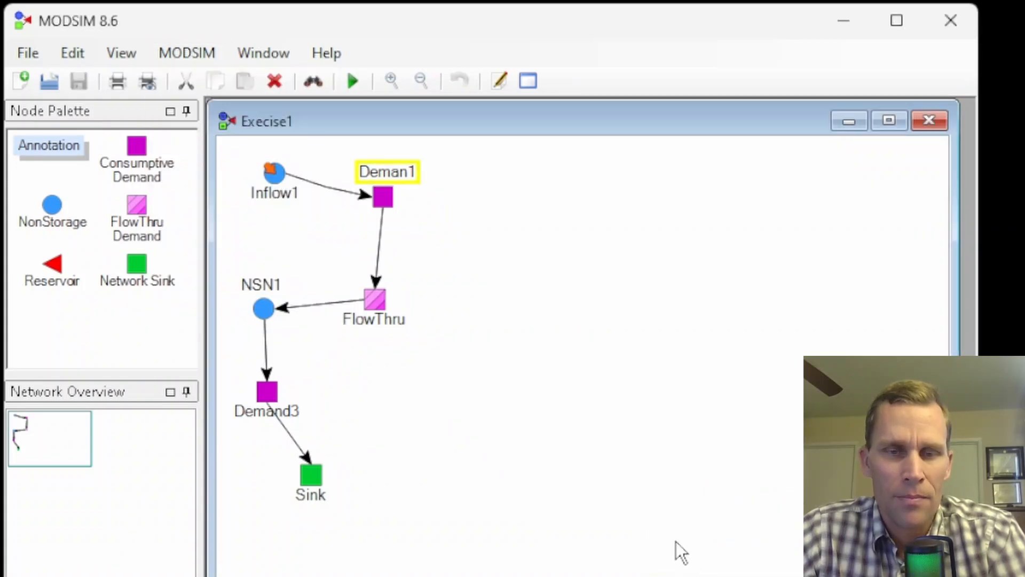
Step: Turn on Graphing Mode, and open the flow plot of the link from Inflow1 to Deman1
click(204, 57)
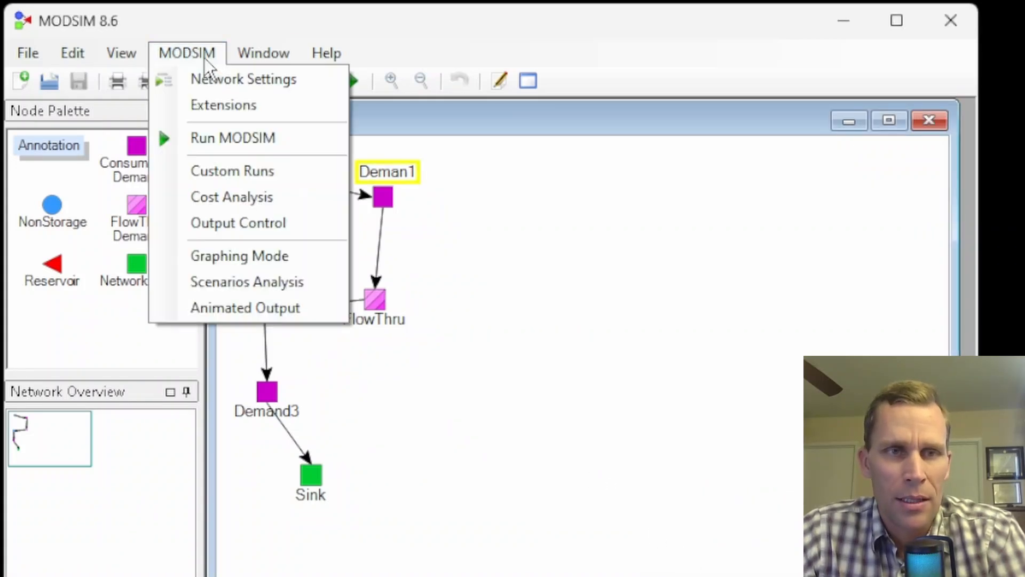
click(216, 256)
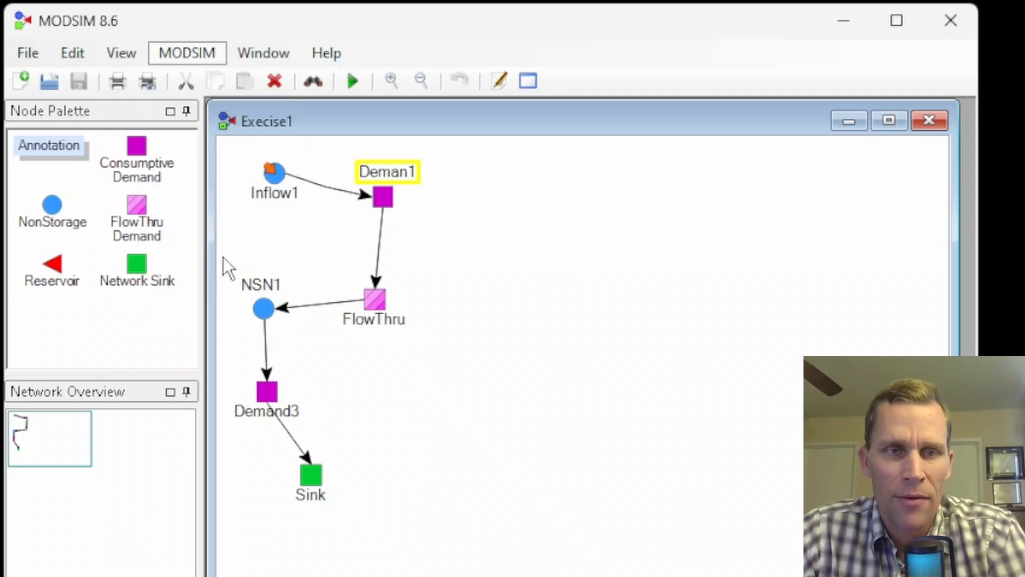
click(319, 184)
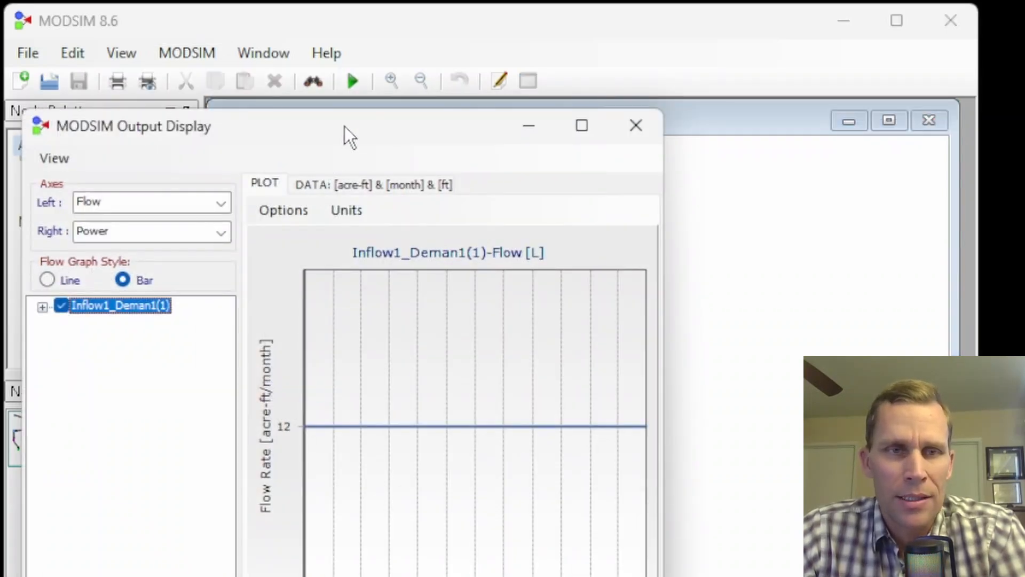
Step: Add the flows of the Deman1-to-FlowThru link and the FlowThru-to-NSN1 link to the output plot
drag(344, 126, 354, 369)
double_click(377, 254)
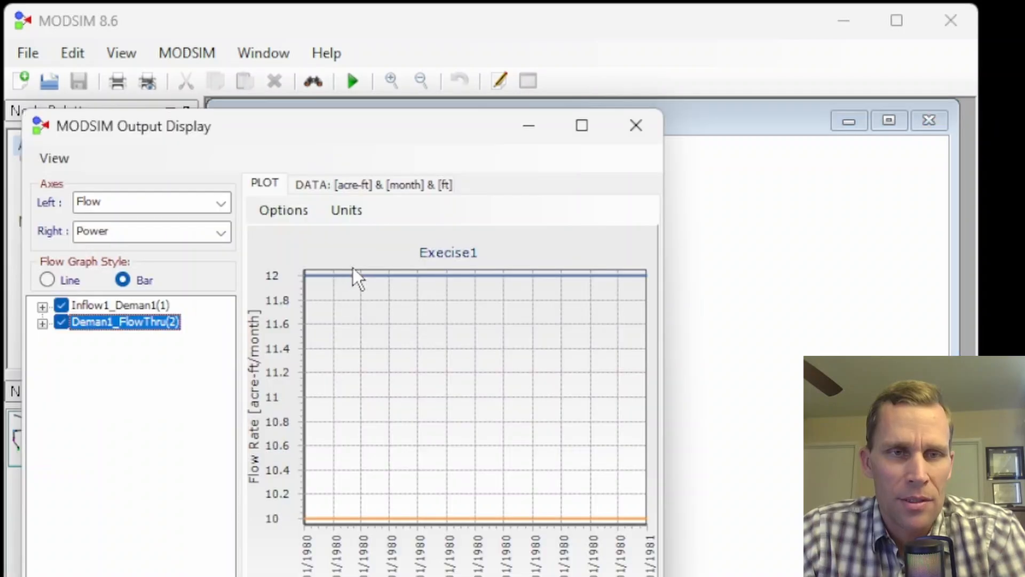
click(527, 126)
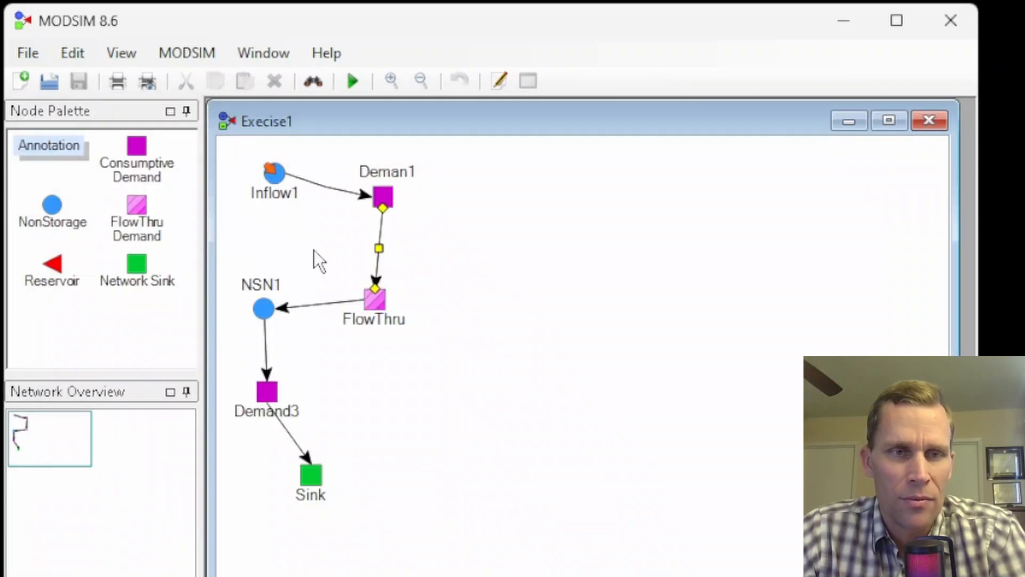
click(305, 306)
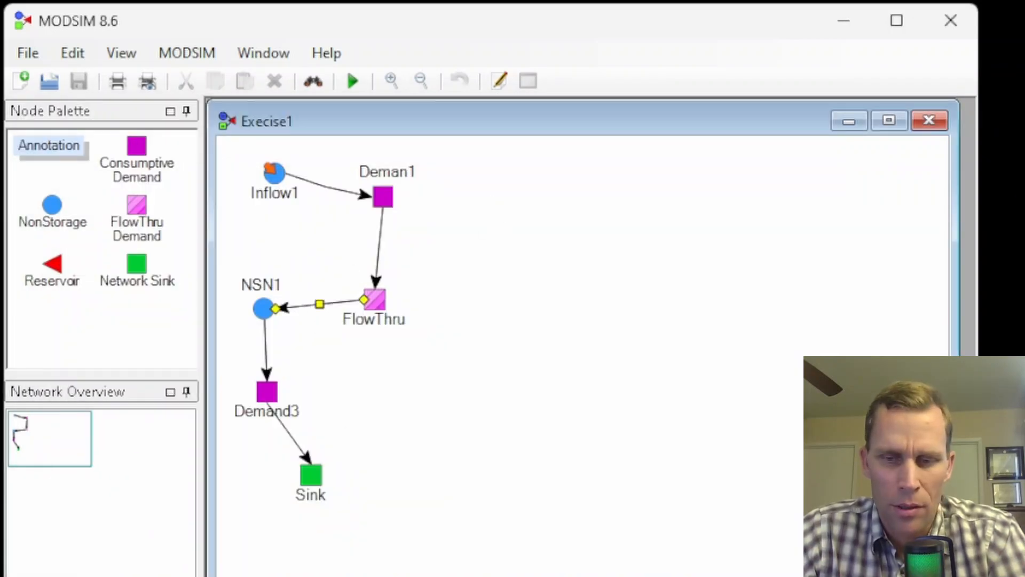
double_click(305, 306)
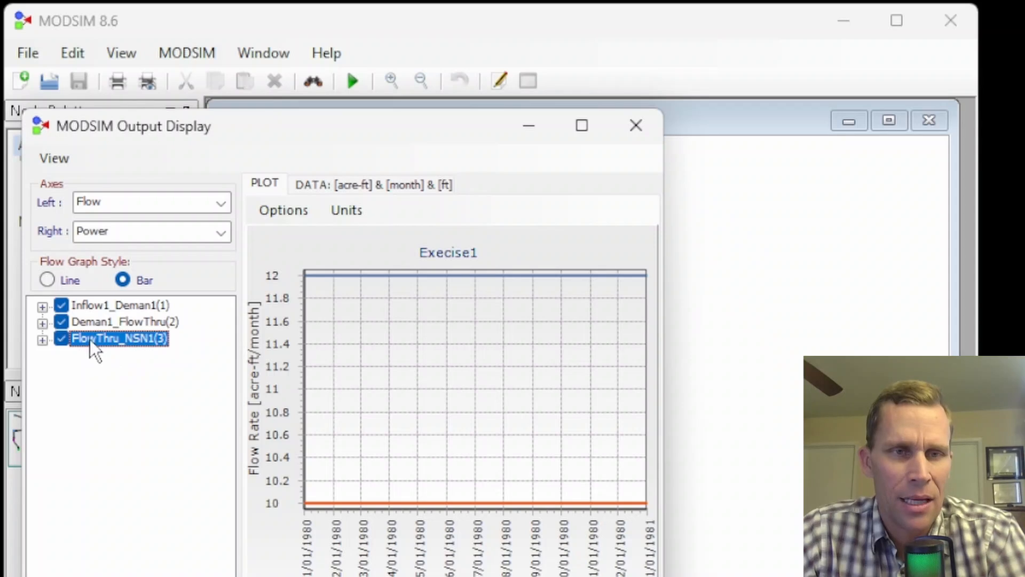
Step: Bring the Demand3-to-Sink link into the output display, and leave only the Inflow1_Deman1 flow plotted
click(529, 125)
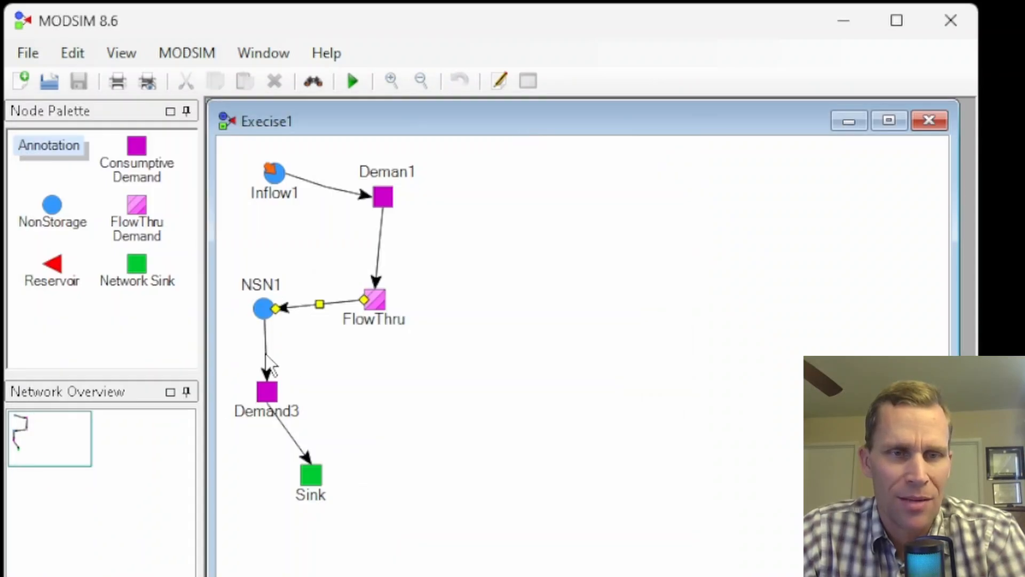
double_click(289, 431)
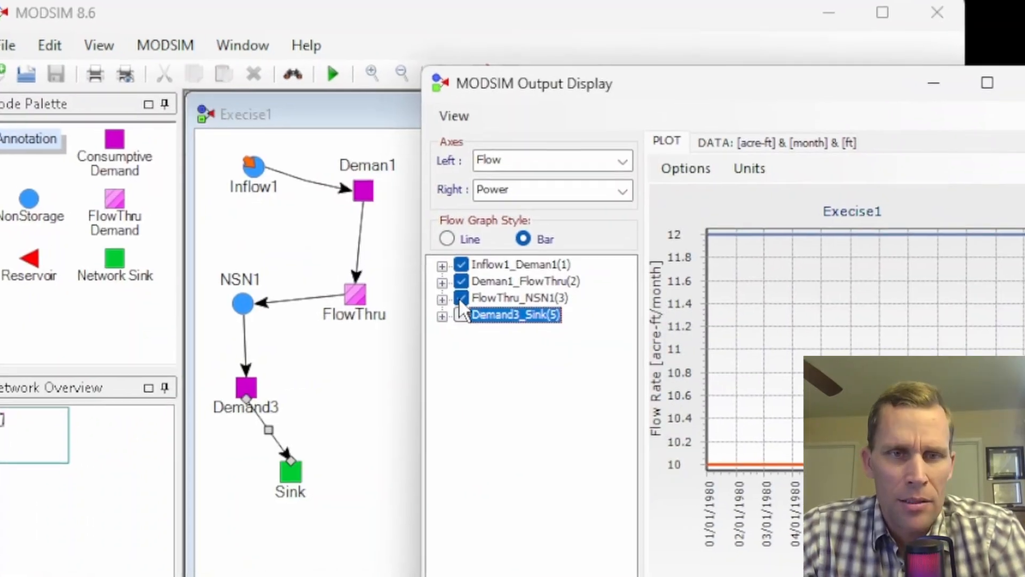
click(62, 354)
click(61, 338)
click(62, 321)
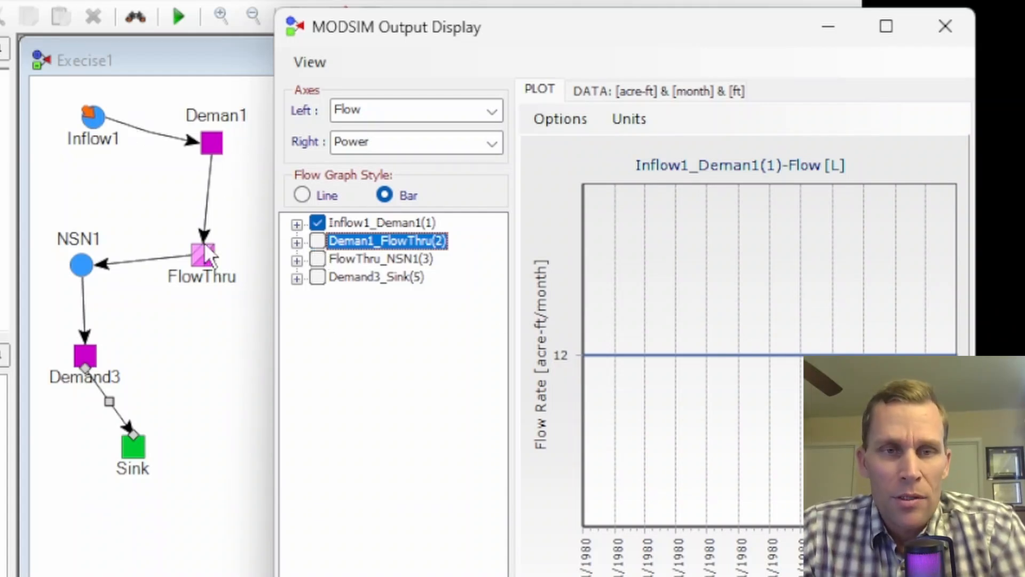
Step: Add the Deman1_FlowThru and FlowThru_NSN1 flows to the plot for comparison, and isolate FlowThru_NSN1
click(318, 241)
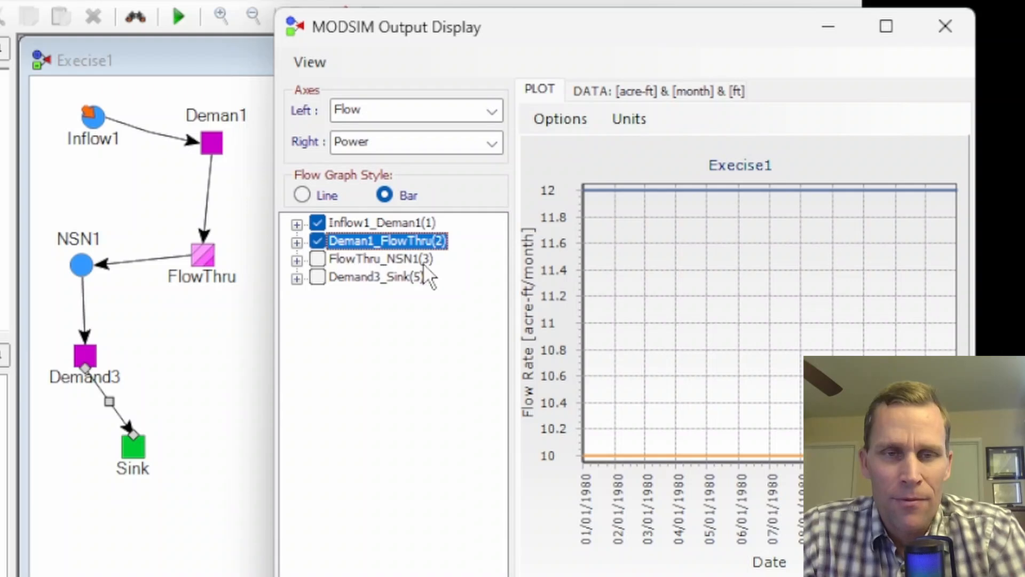
click(317, 258)
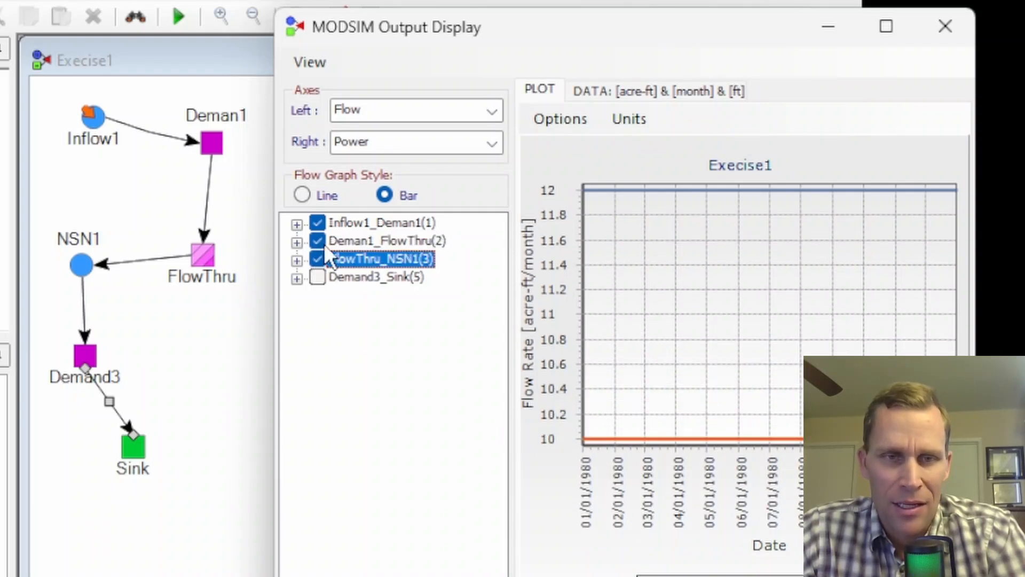
click(317, 240)
click(317, 223)
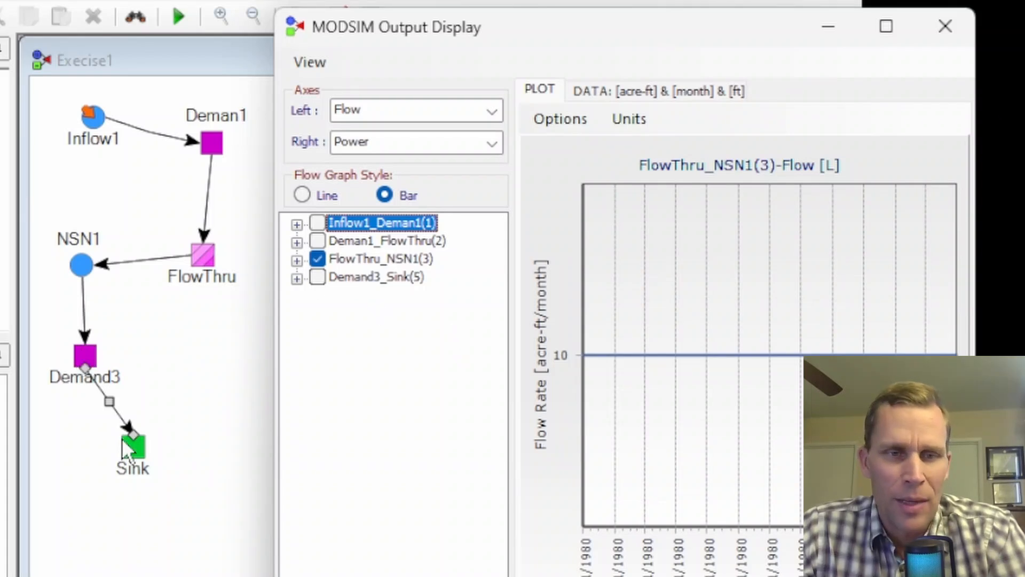
Step: Replace the FlowThru_NSN1 plot with the Demand3_Sink flow alone
click(312, 261)
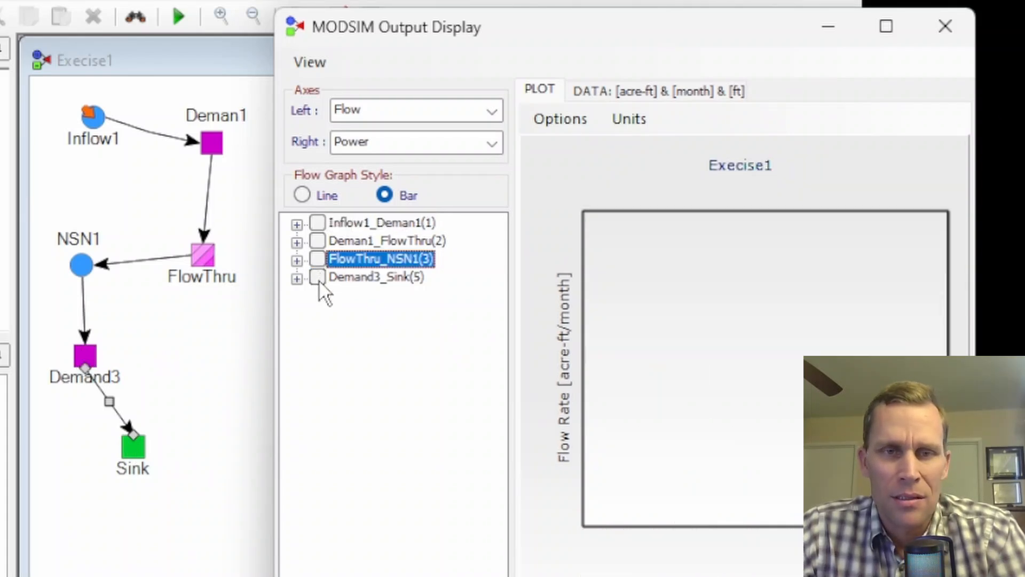
click(318, 278)
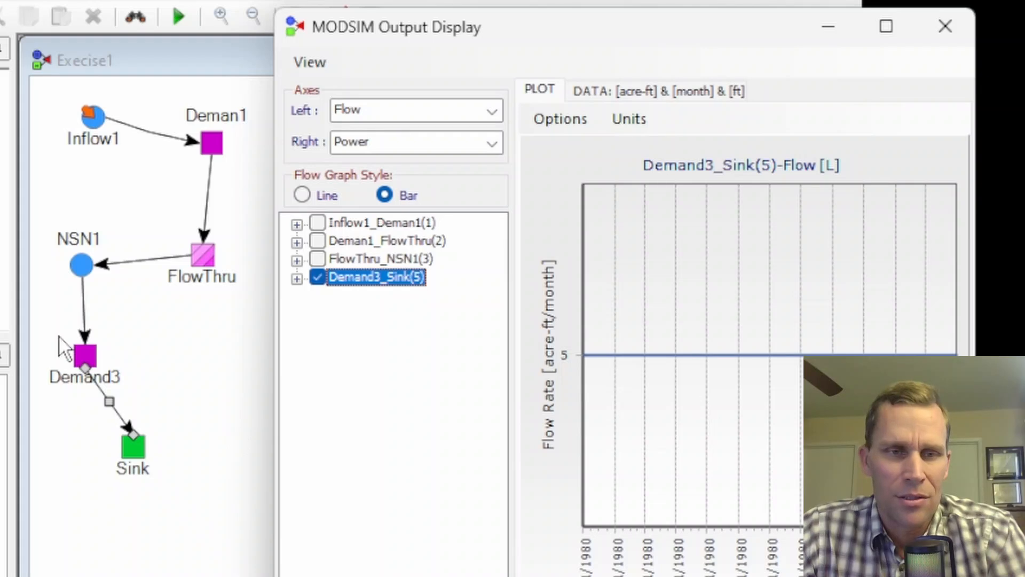